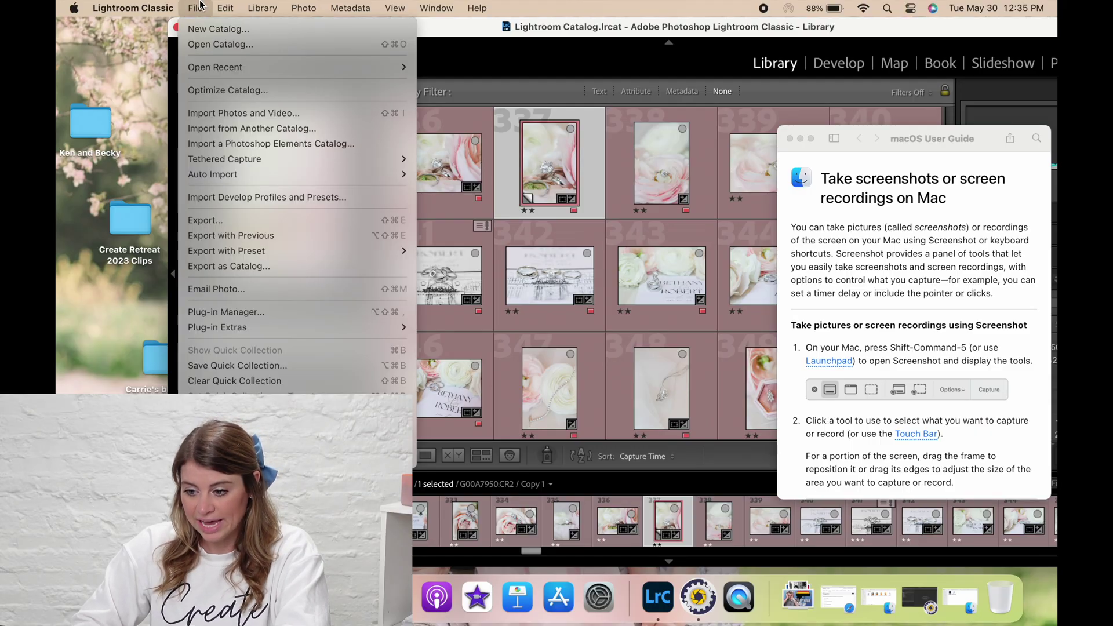
Create a new Lightroom Classic catalog named 'youtube' saved on the Desktop
left_click(215, 28)
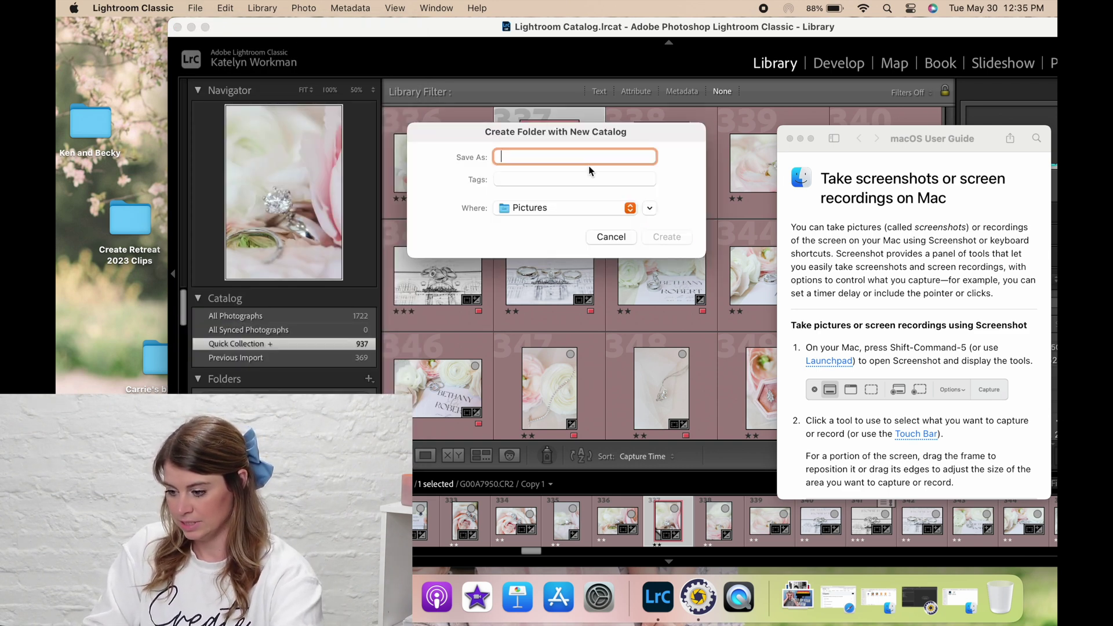
type("youtube")
left_click(577, 207)
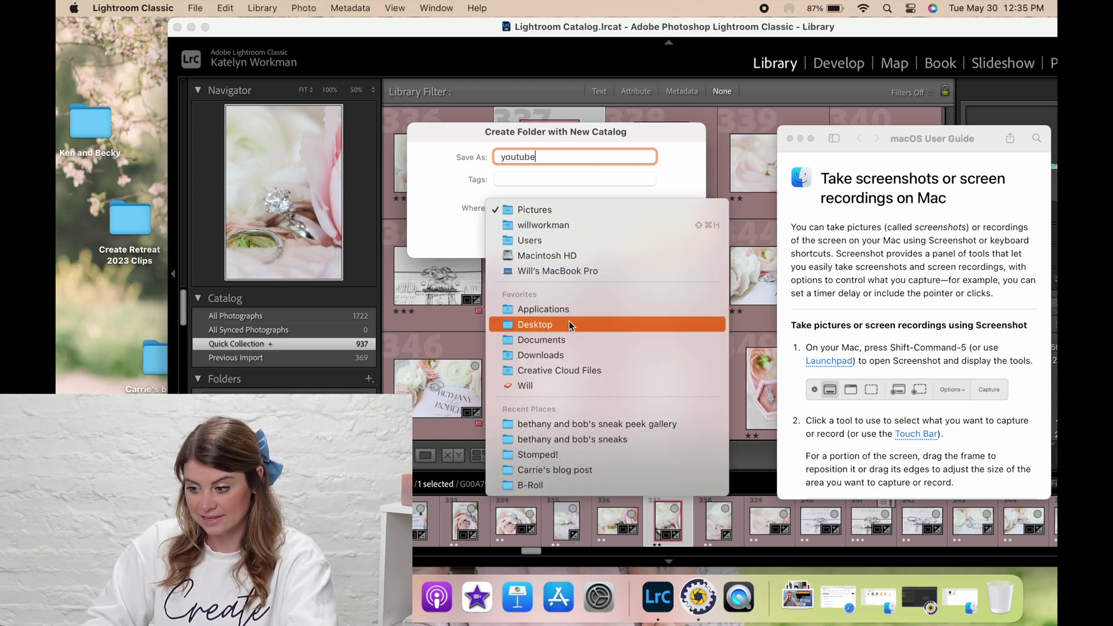
left_click(569, 324)
key("Return")
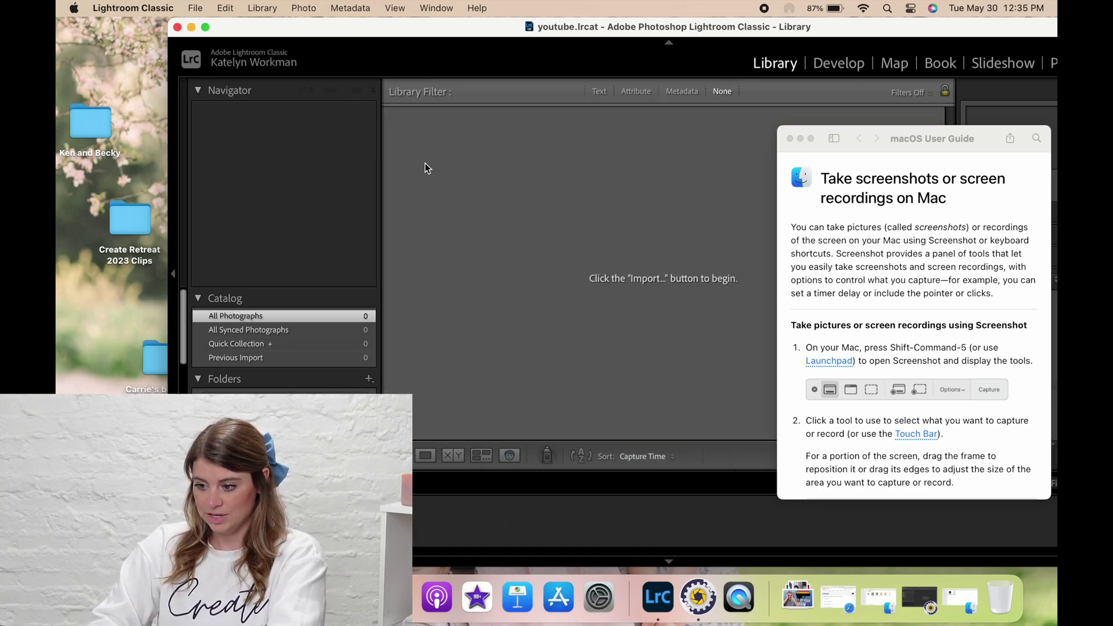
left_click_drag(254, 26, 394, 55)
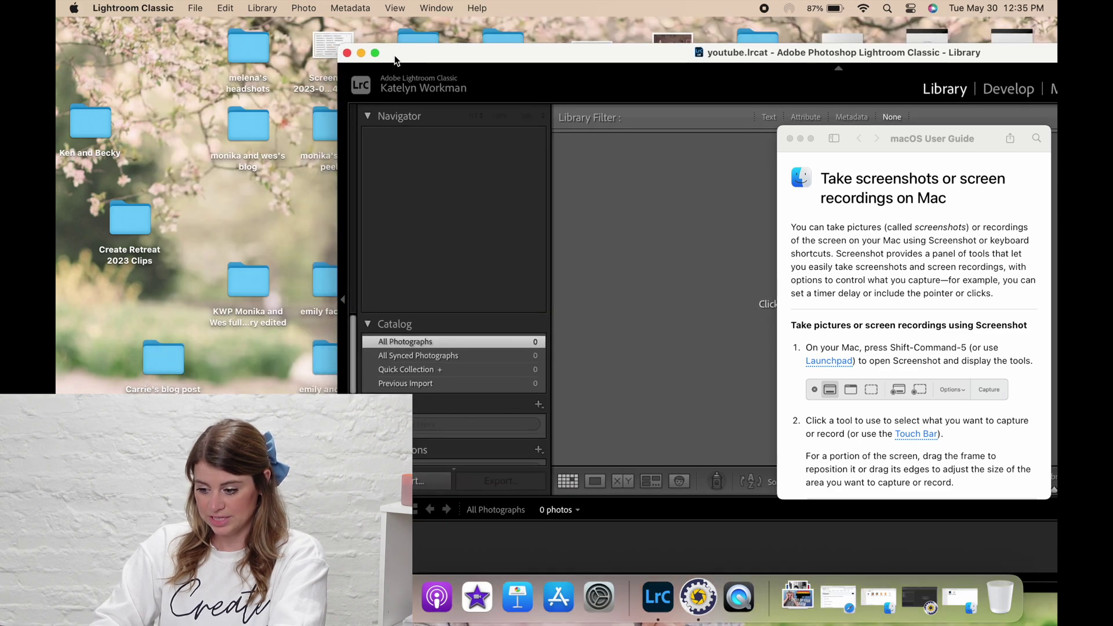
Switch to Photo Mechanic 6, close the macOS User Guide, go full screen and open Ingest (Cmd+G)
left_click(698, 597)
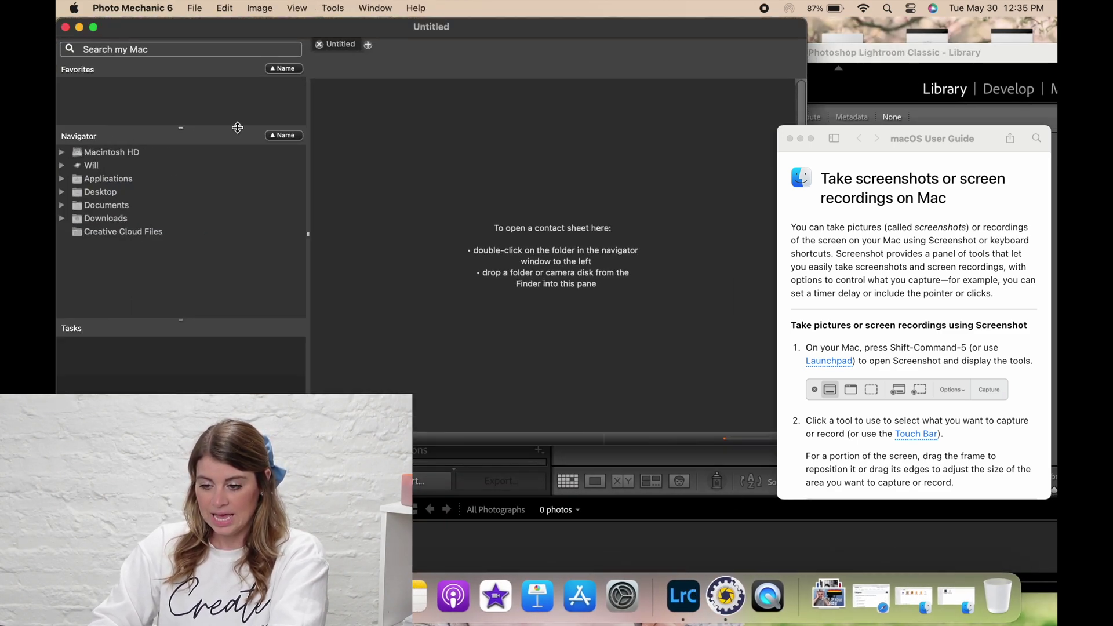
left_click_drag(211, 25, 252, 26)
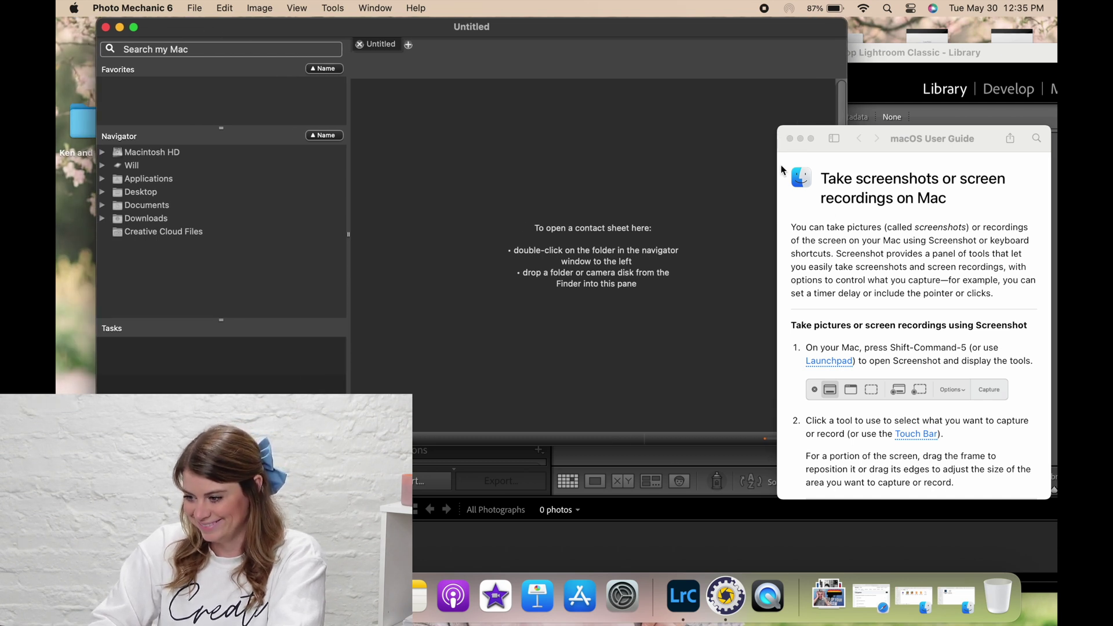
left_click(790, 140)
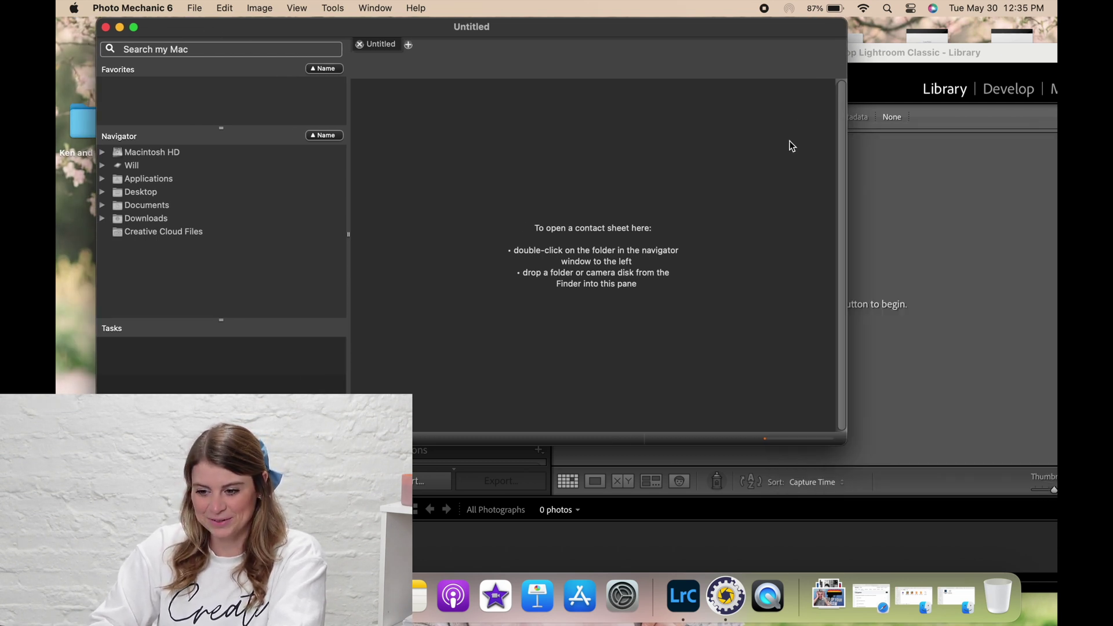
left_click(134, 27)
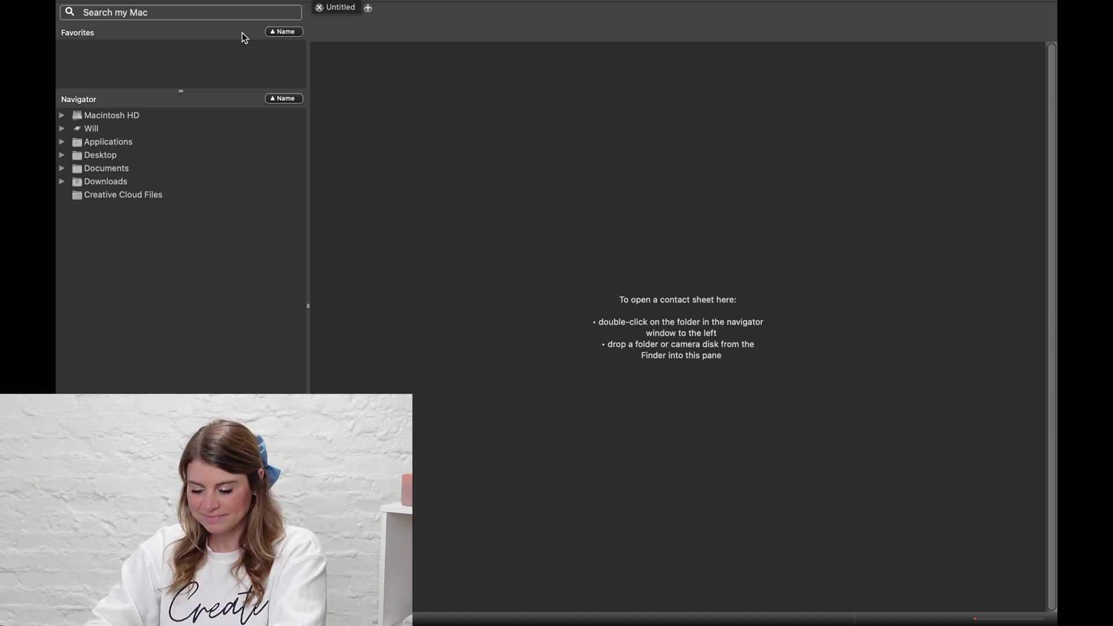
key("super+g")
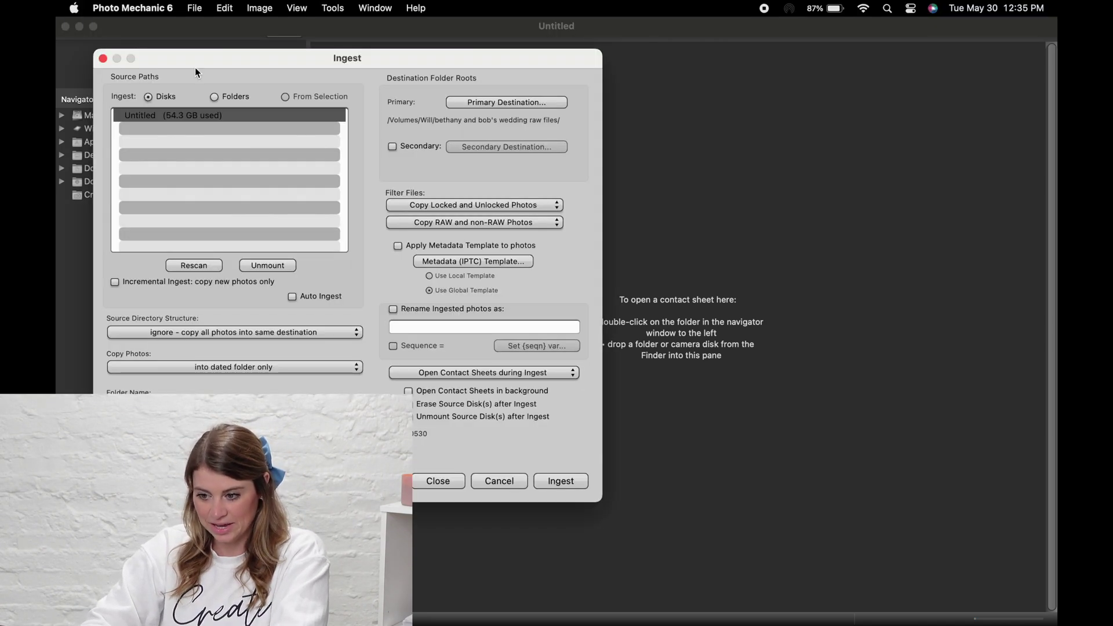
Reopen Ingest from the File menu with the Untitled (54.3 GB used) card as the source disk
left_click(104, 59)
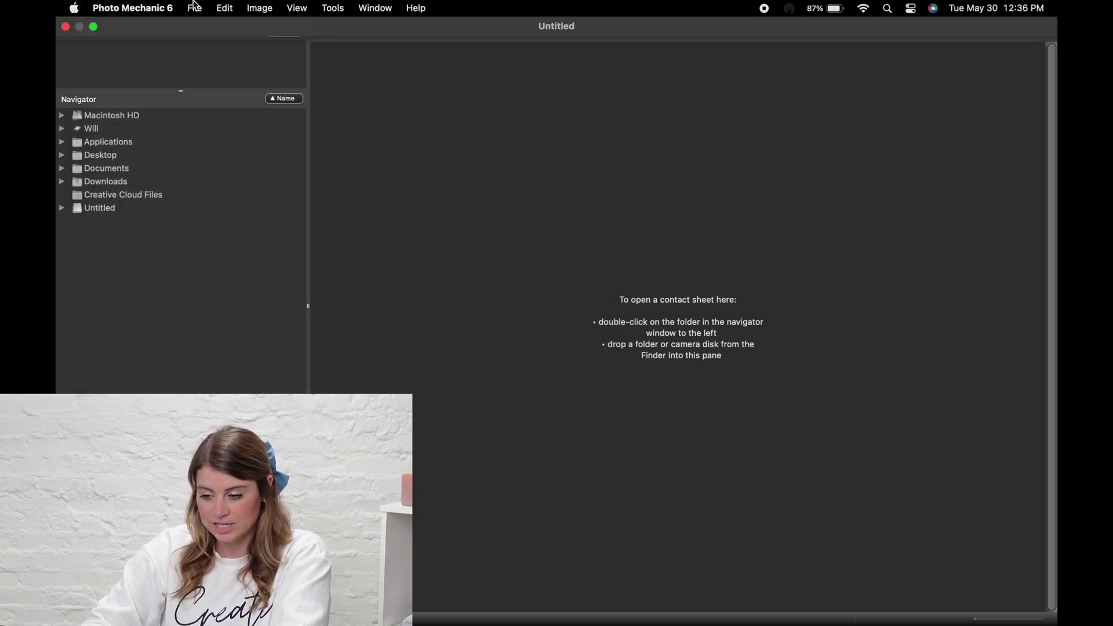
left_click(194, 7)
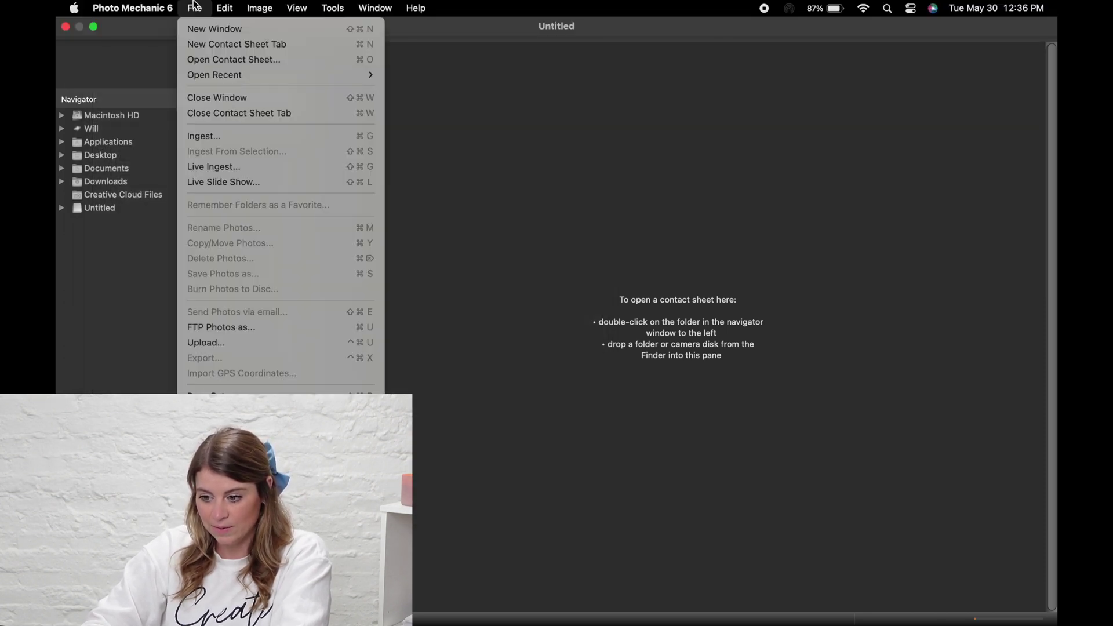
left_click(230, 137)
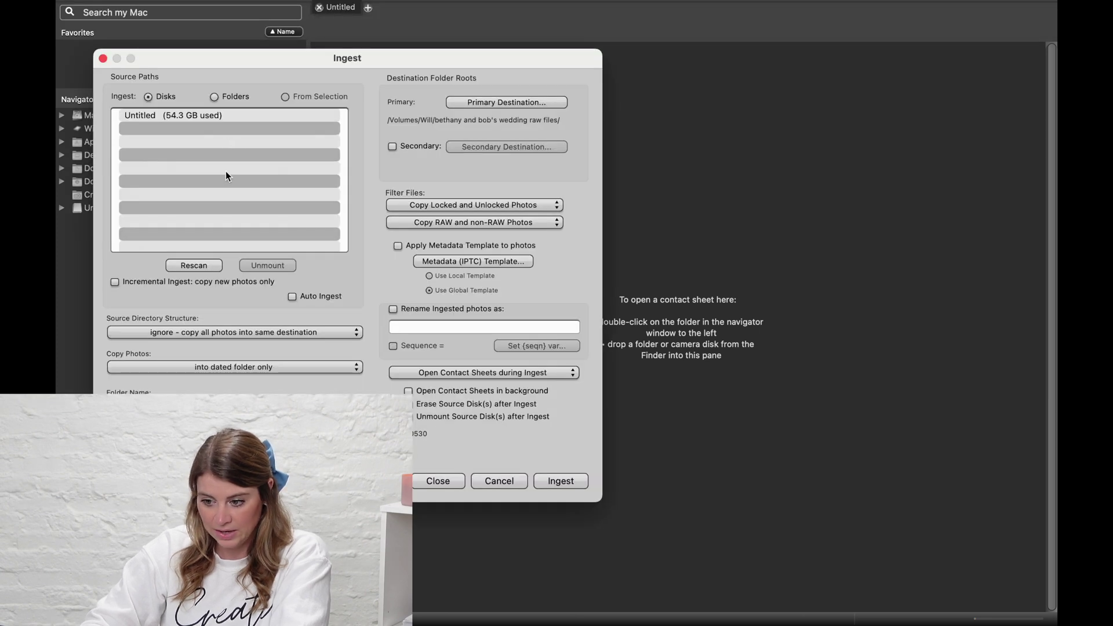
left_click(201, 115)
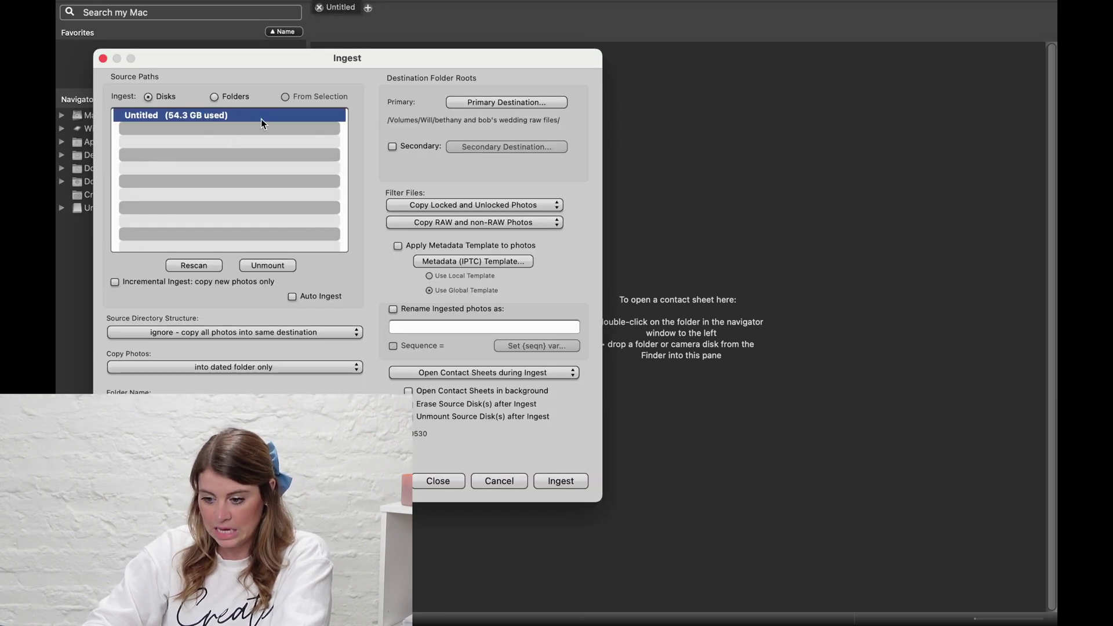
left_click(497, 102)
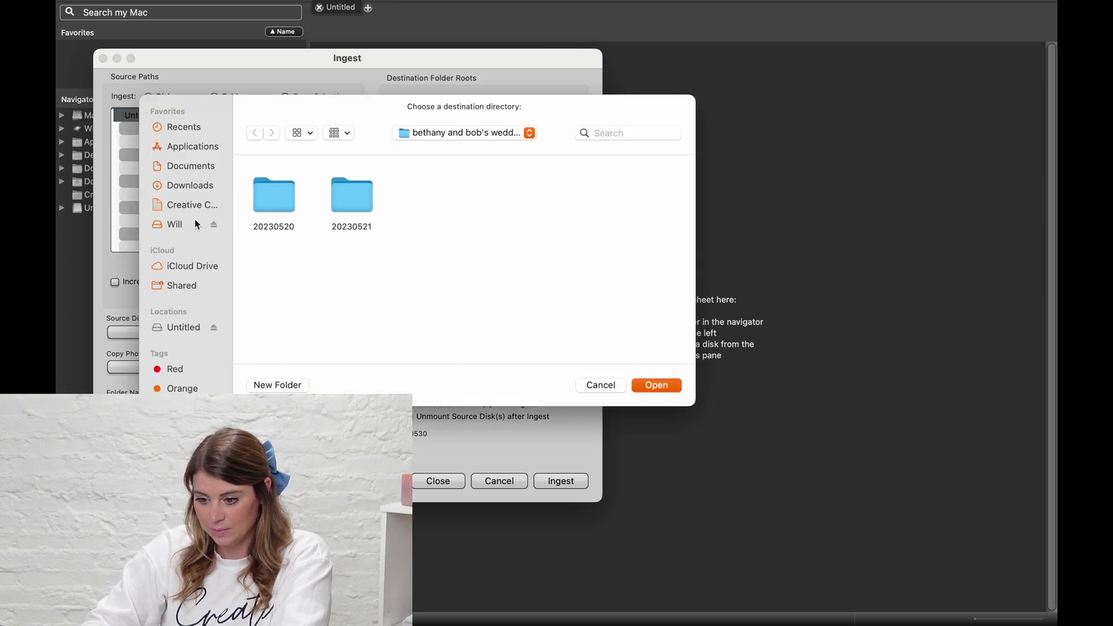
Create a 'youtube raw can delete' folder on the external drive and make it the primary destination
left_click(181, 227)
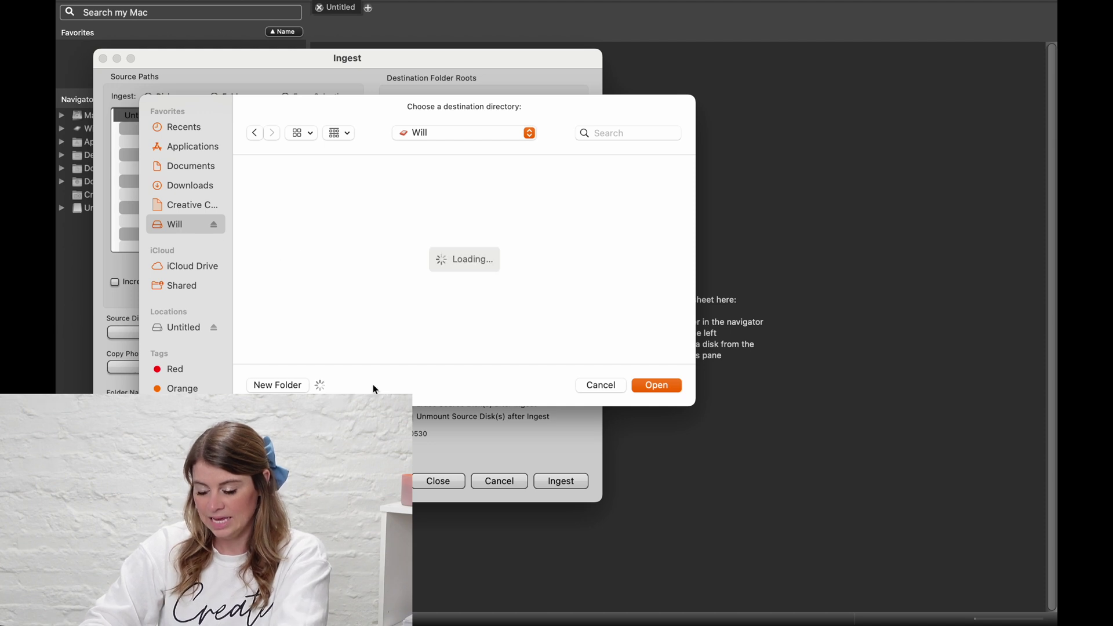
left_click(275, 386)
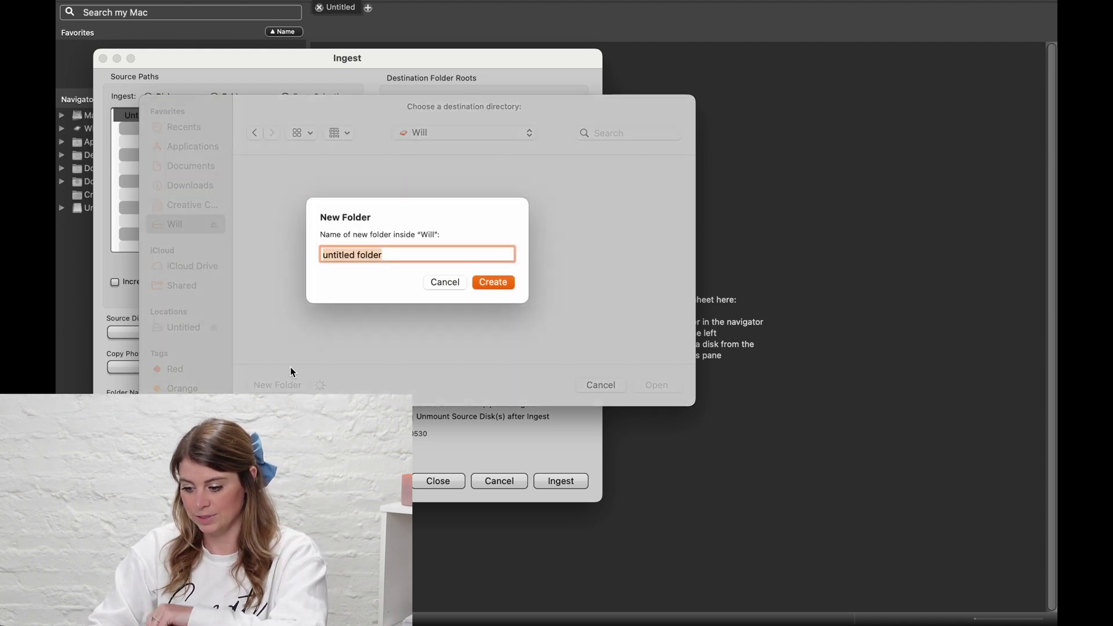
type("youtubr")
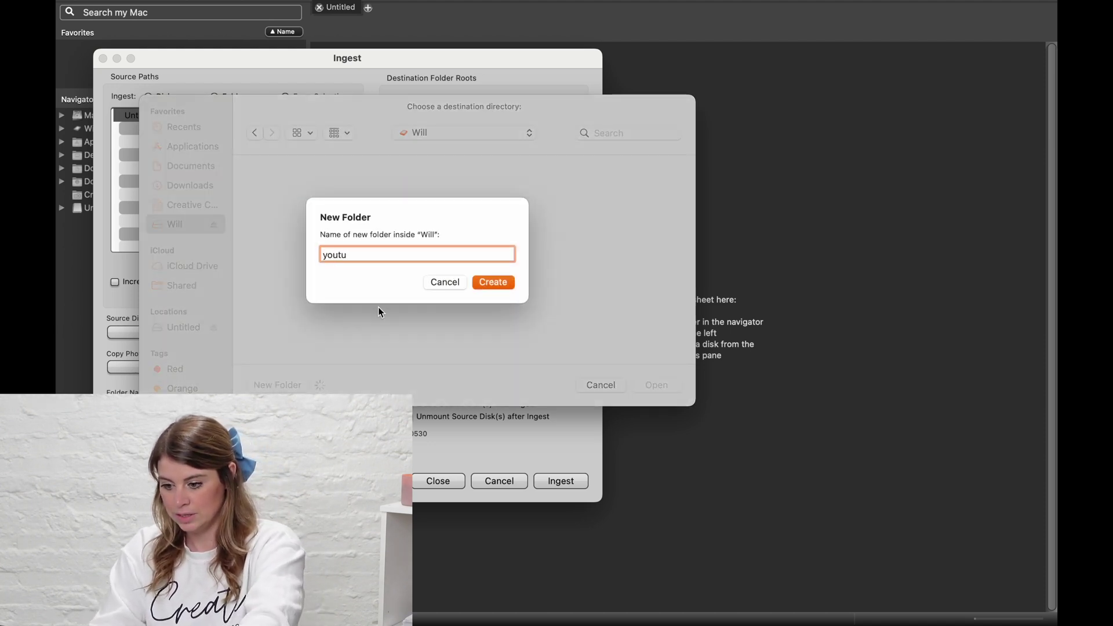
key("BackSpace")
key("BackSpace")
type("e raw ")
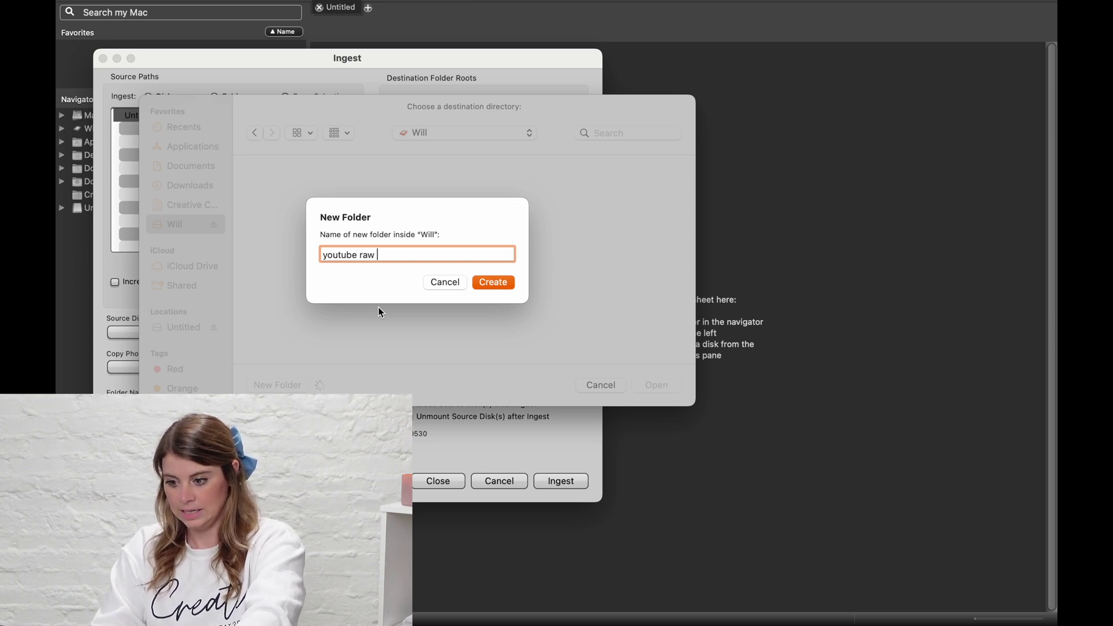
type("can delete")
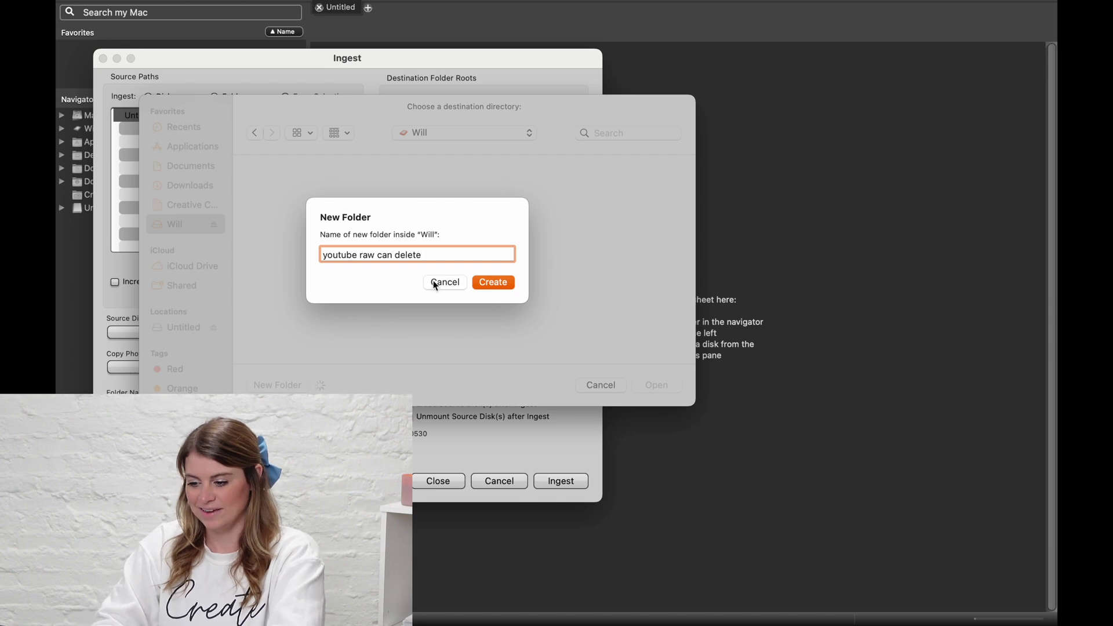
left_click(494, 282)
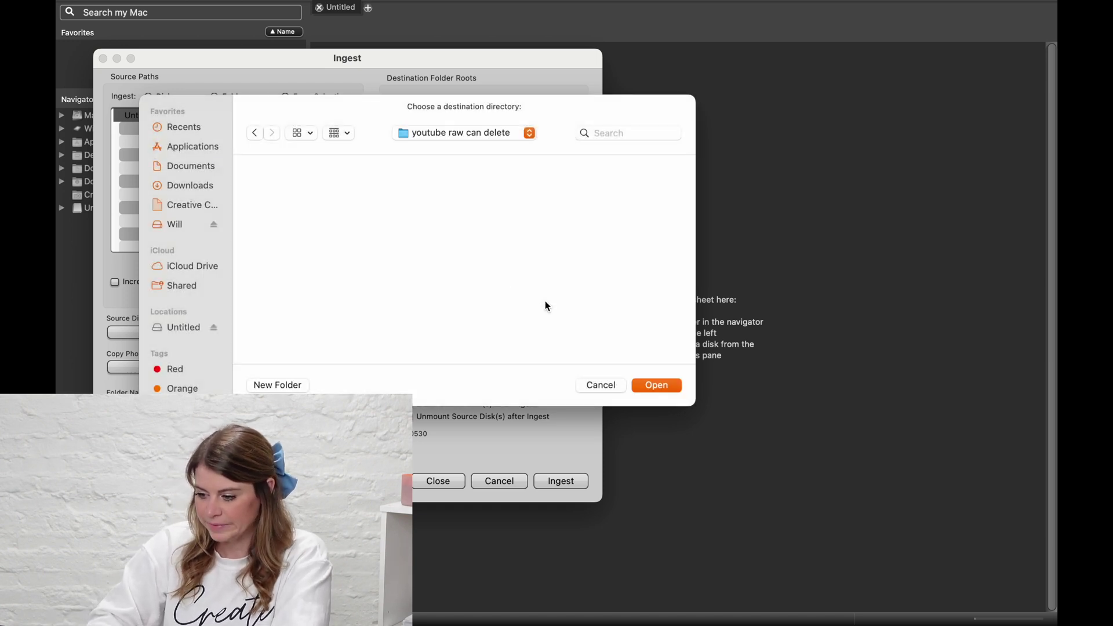
left_click(657, 385)
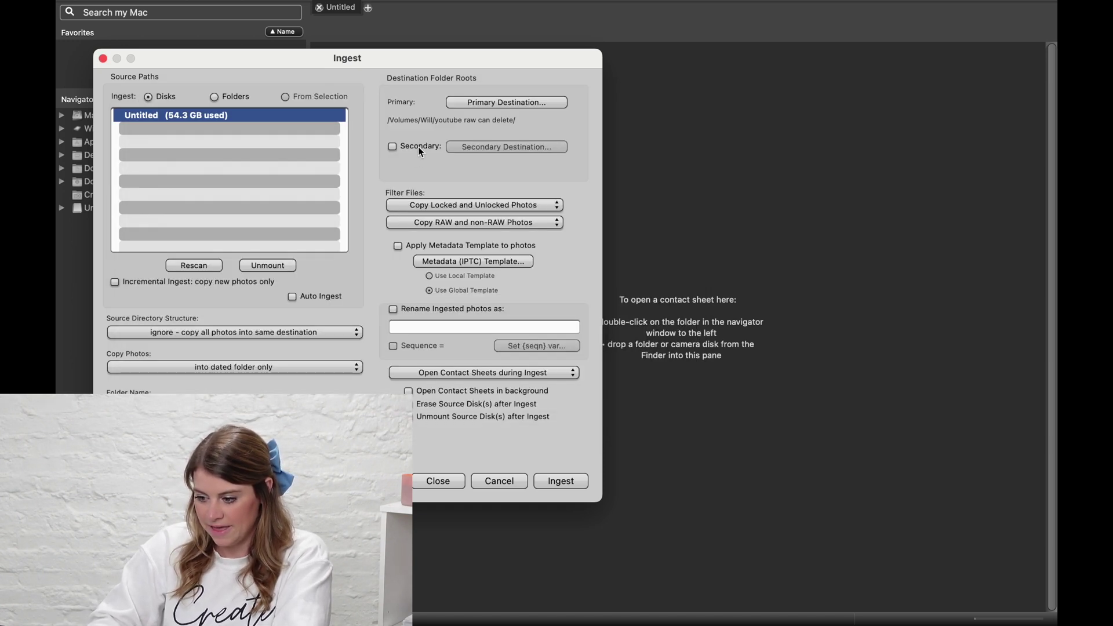
Start ingesting the card, moving the Ingest Tasks progress window aside
left_click(562, 482)
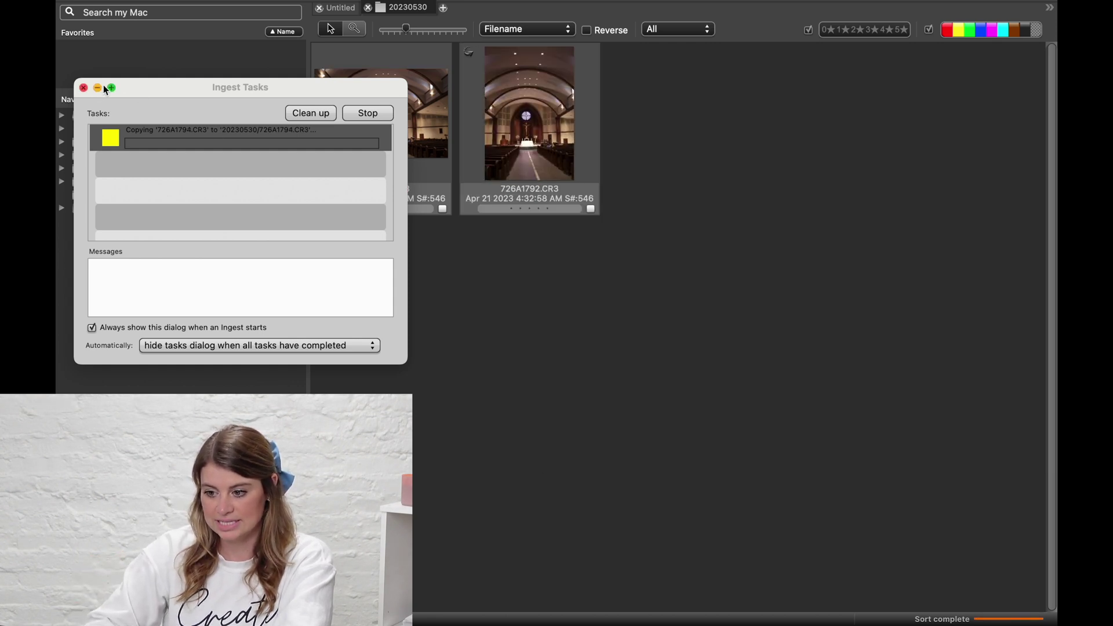
left_click_drag(189, 85, 145, 82)
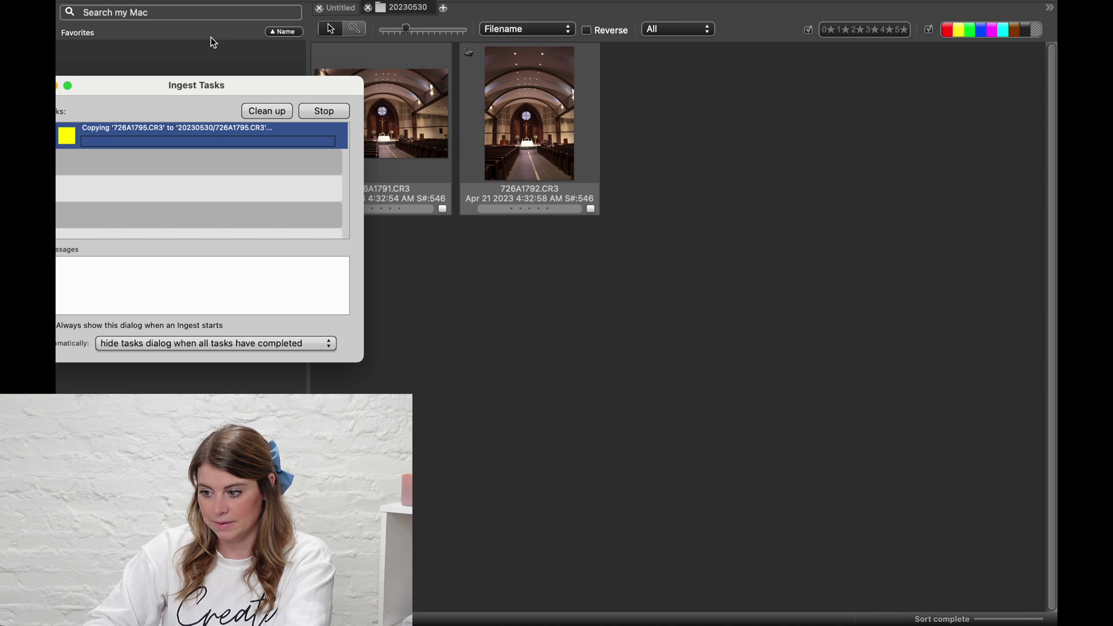
left_click(499, 7)
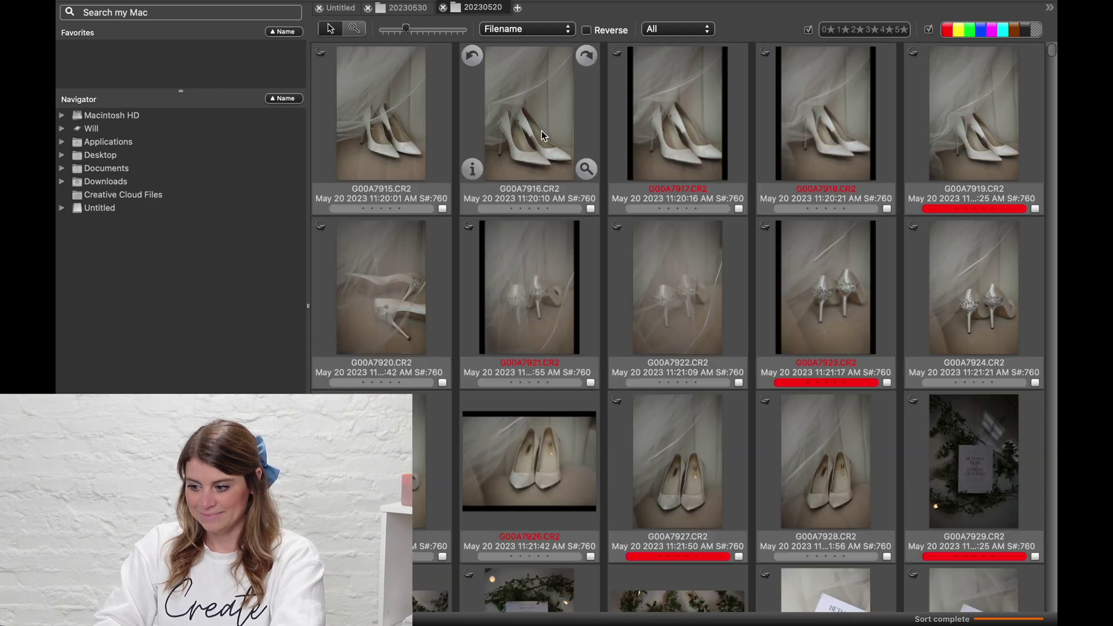
scroll(375, 147, "down", 15)
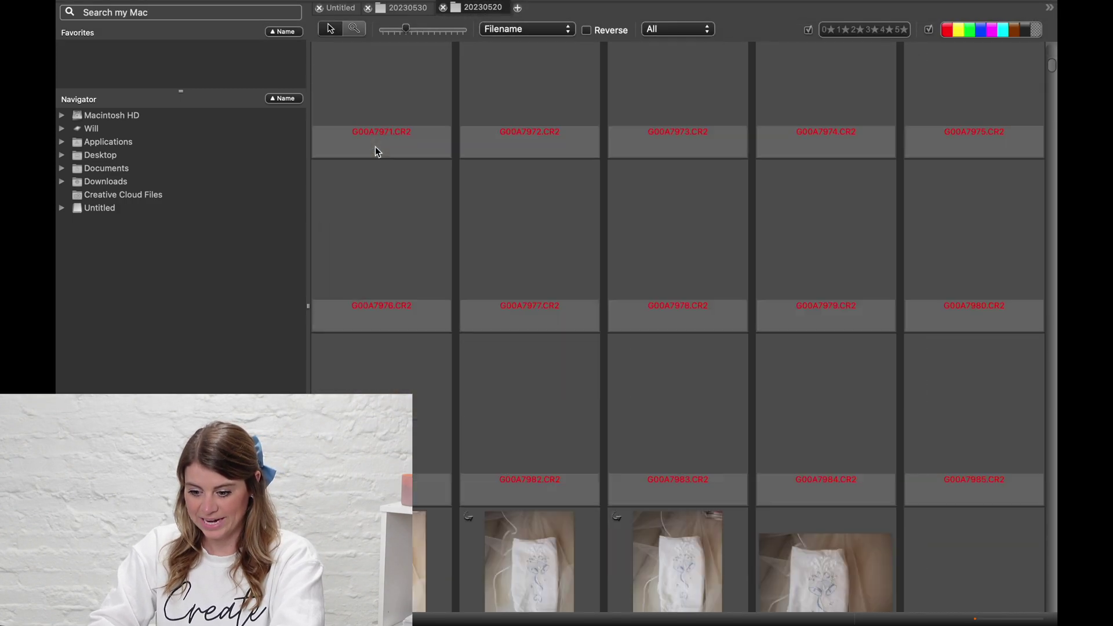
scroll(408, 298, "down", 20)
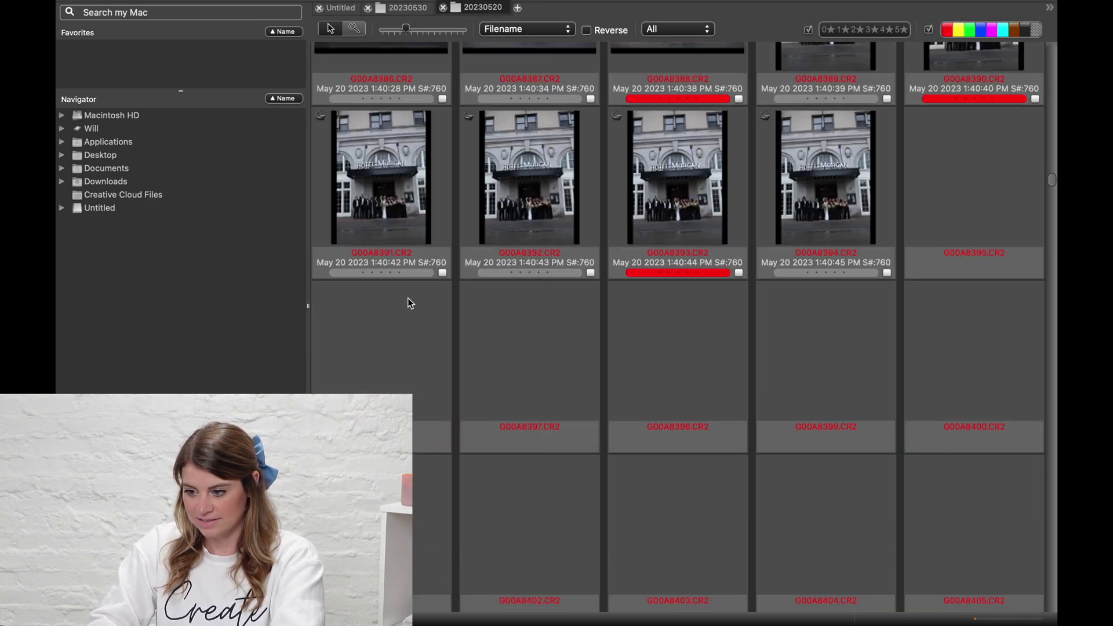
scroll(519, 377, "up", 15)
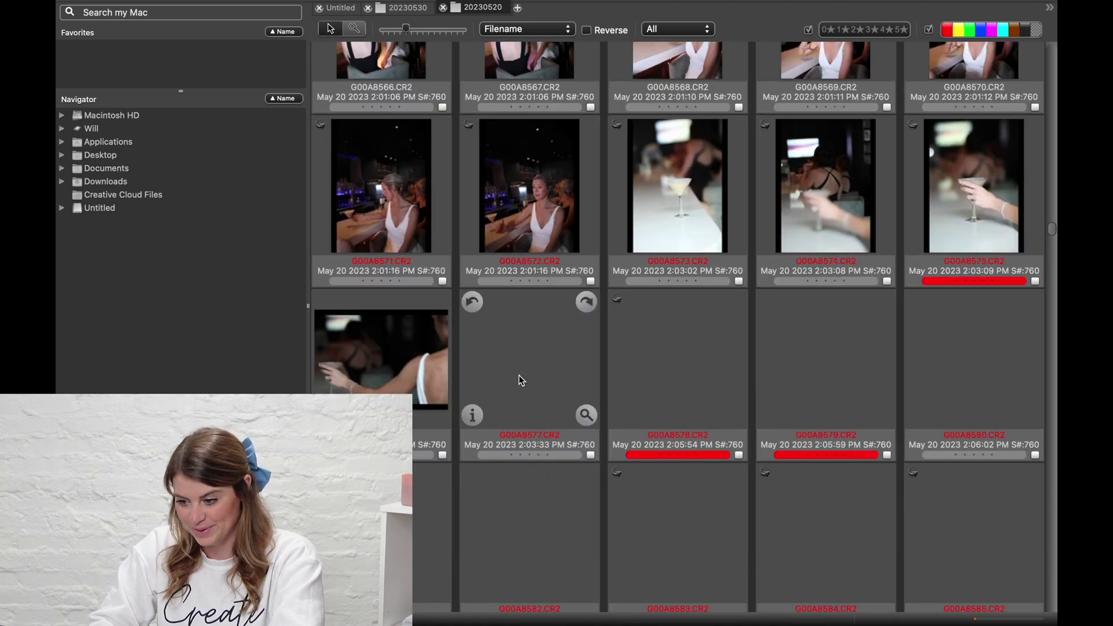
scroll(520, 380, "up", 20)
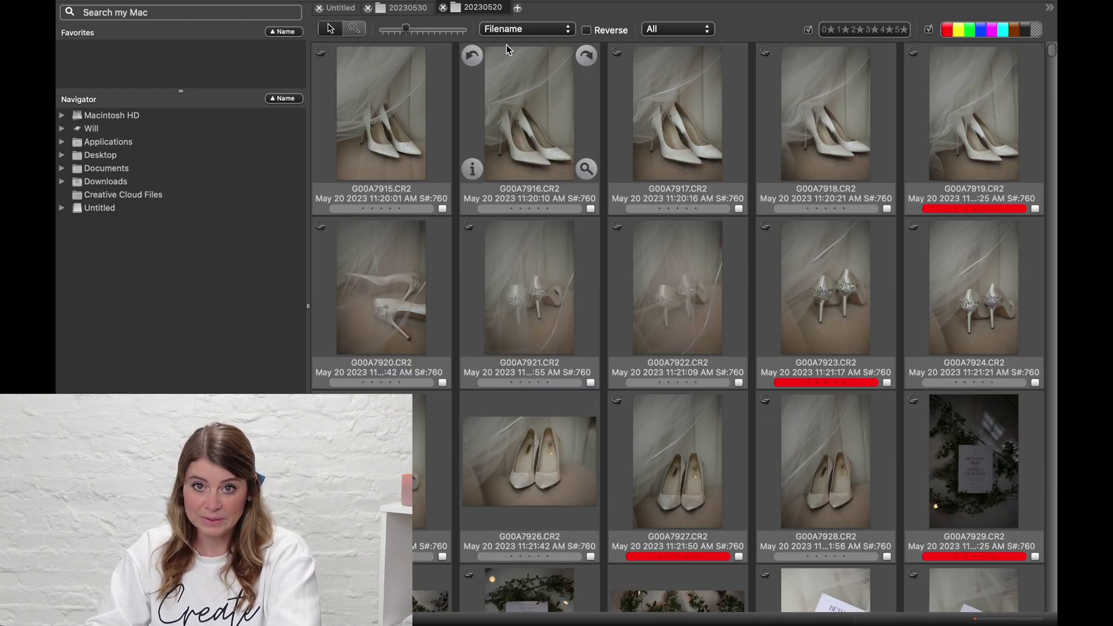
double_click(395, 113)
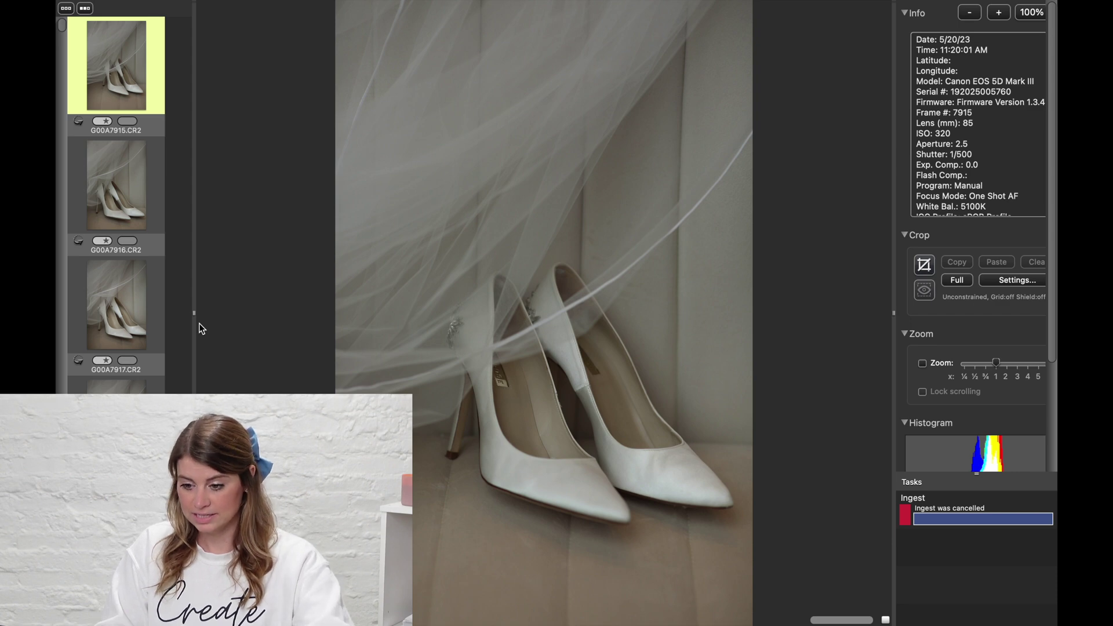
Tag shoe photos G00A7919 and G00A7915 red, cycling G00A7915 through yellow, green and blue classes
key("Right")
key("Right")
key("Right")
key("Right")
key("Right")
key("Right")
key("Right")
key("Right")
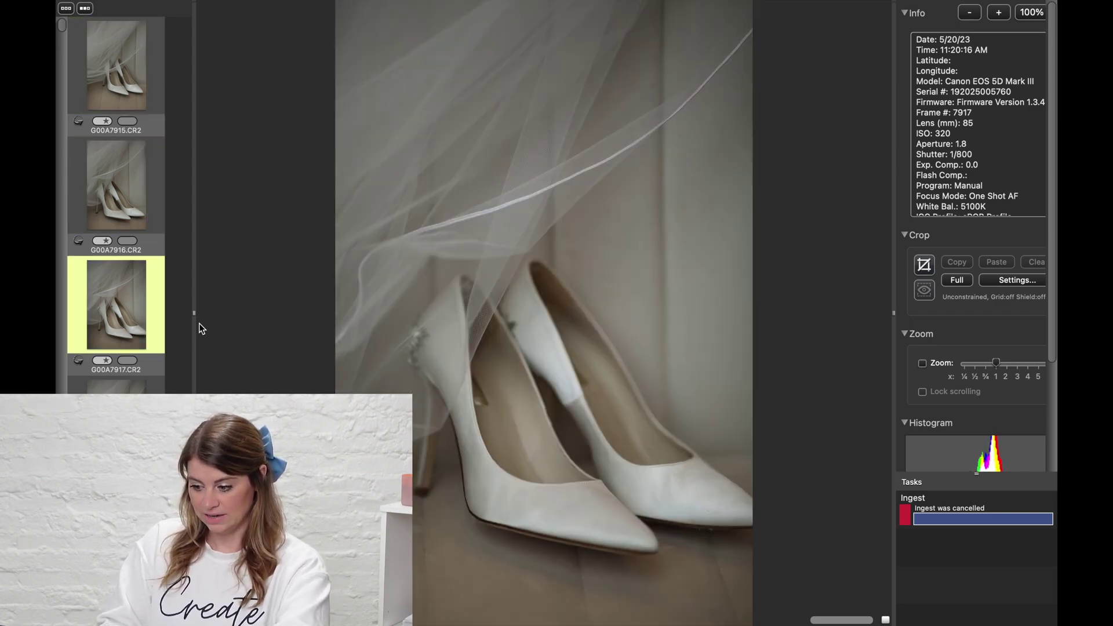
key("1")
key("Left")
key("Left")
key("Left")
key("Left")
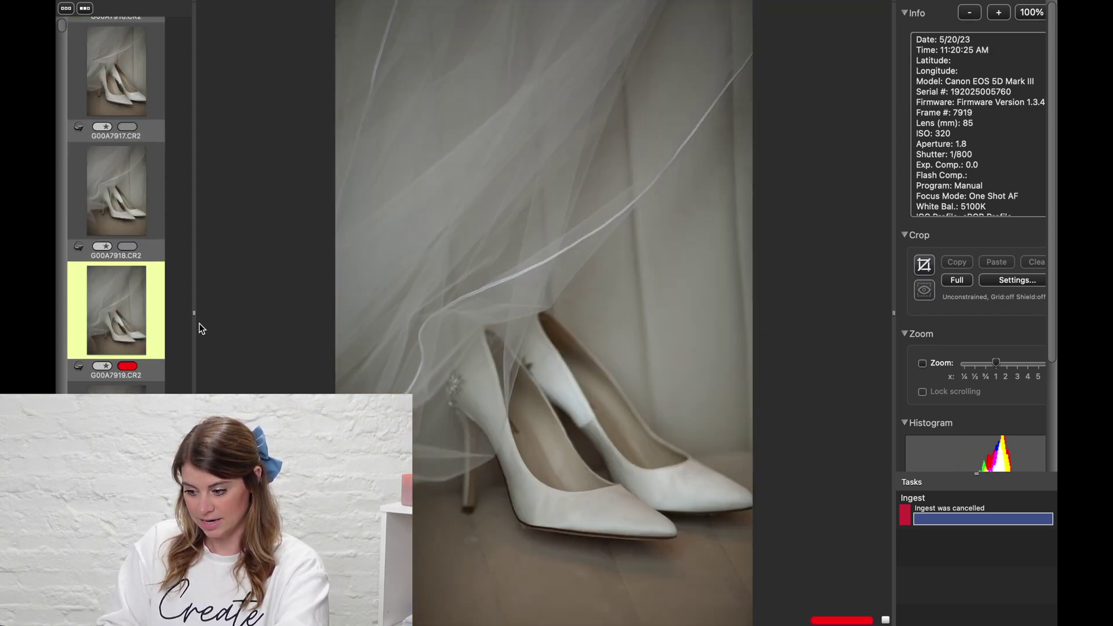
key("Left")
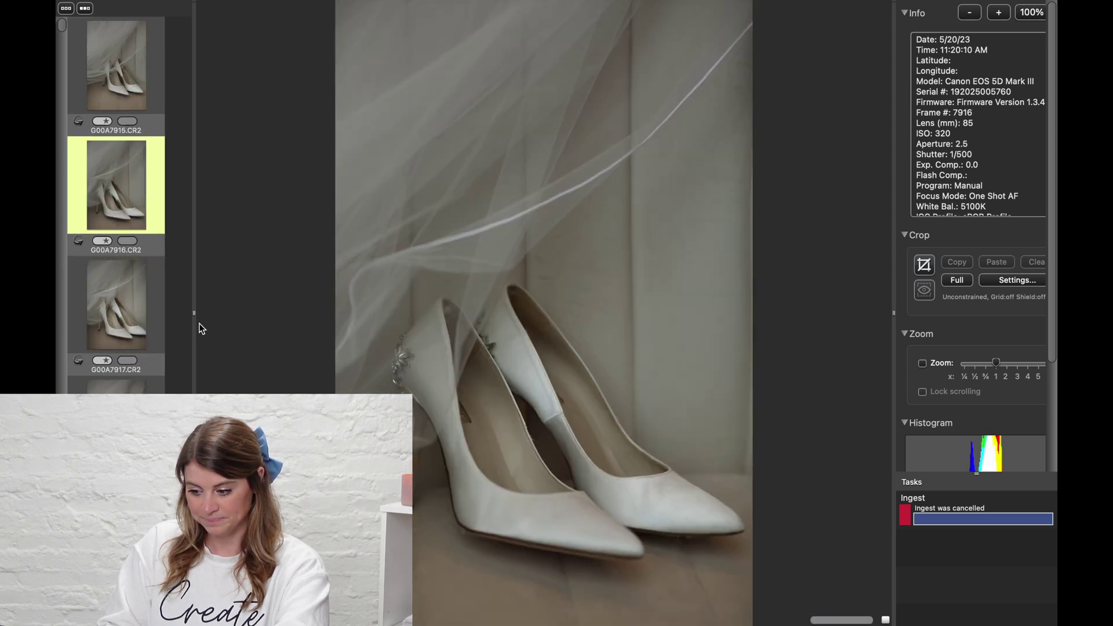
key("Right")
key("1")
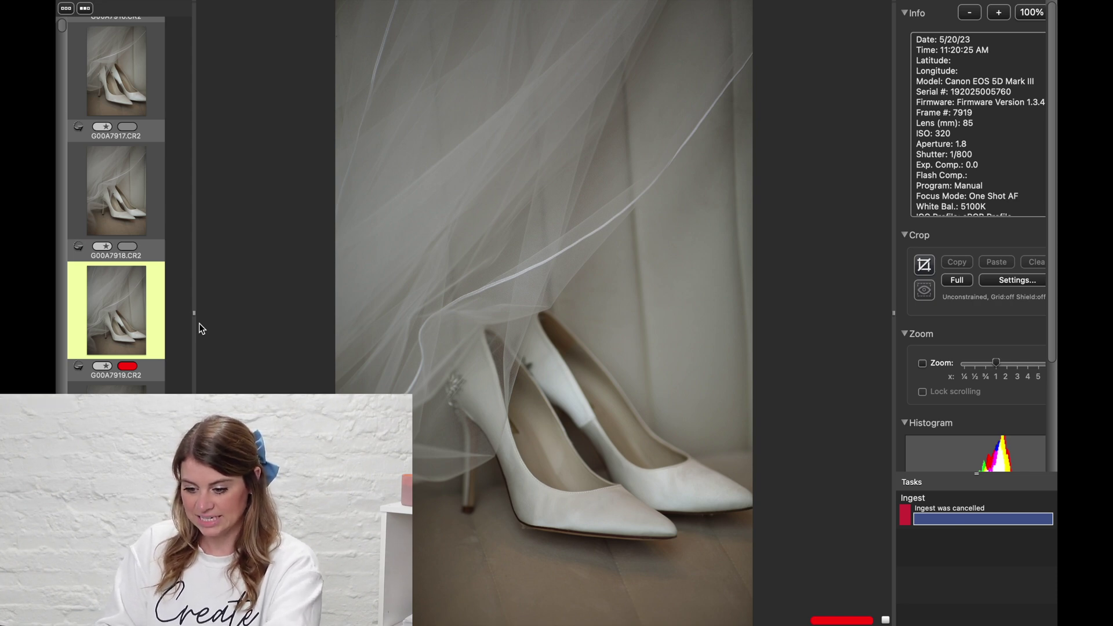
key("Left")
key("Left")
key("Left")
key("Left")
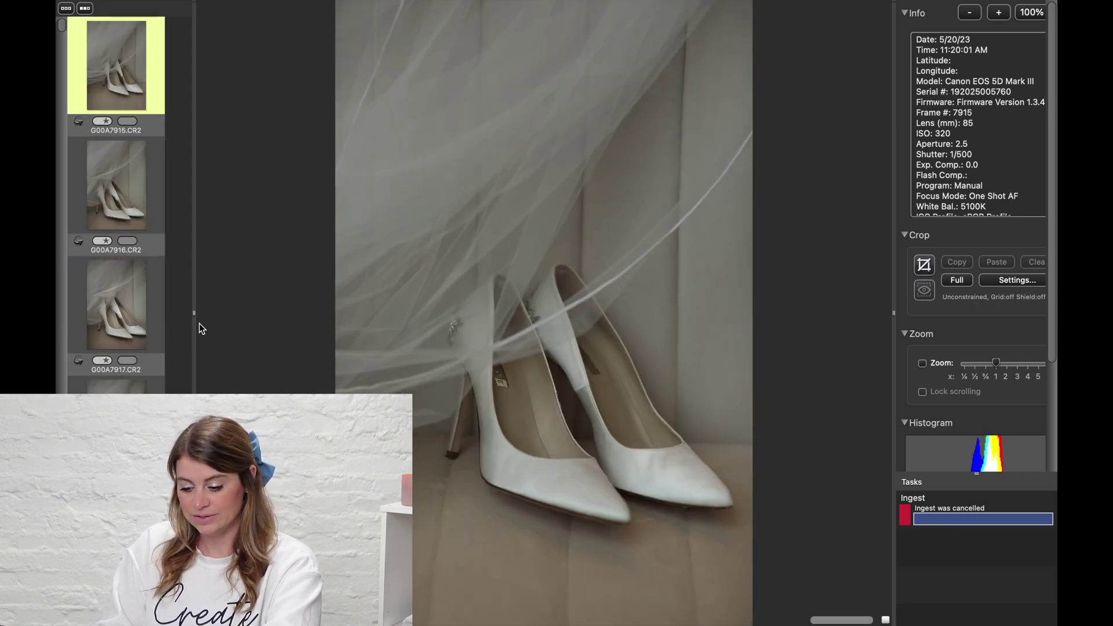
key("1")
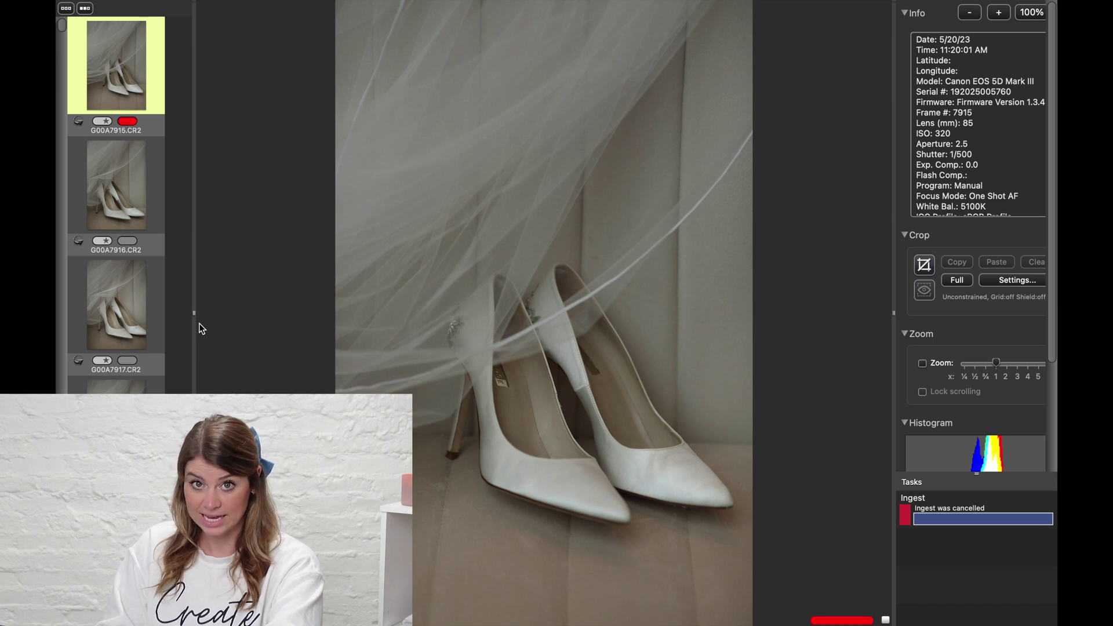
key("2")
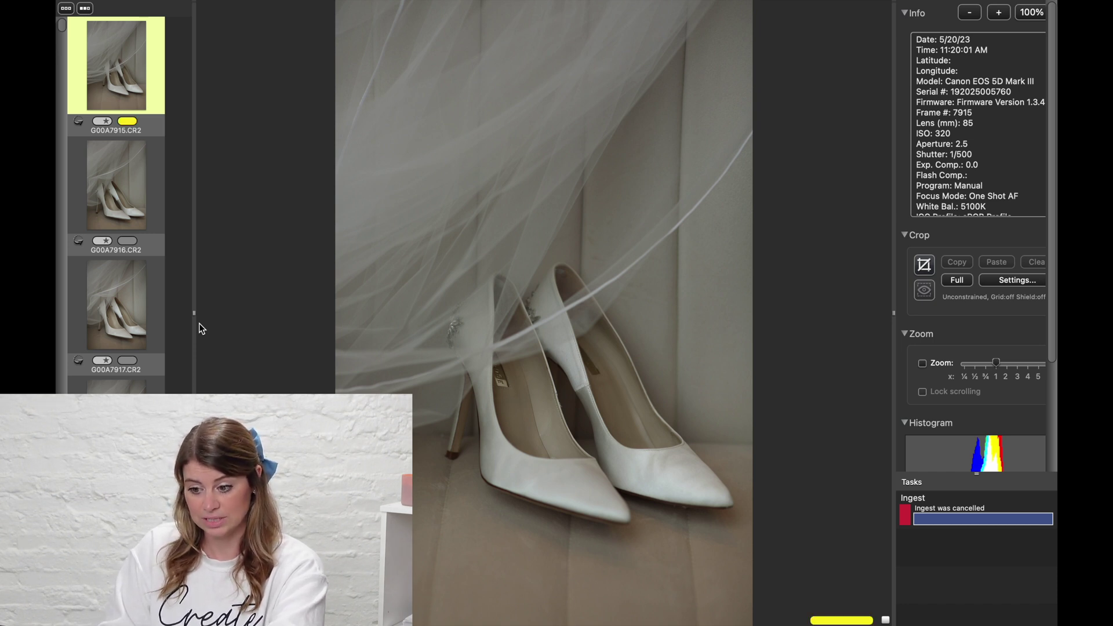
key("3")
key("4")
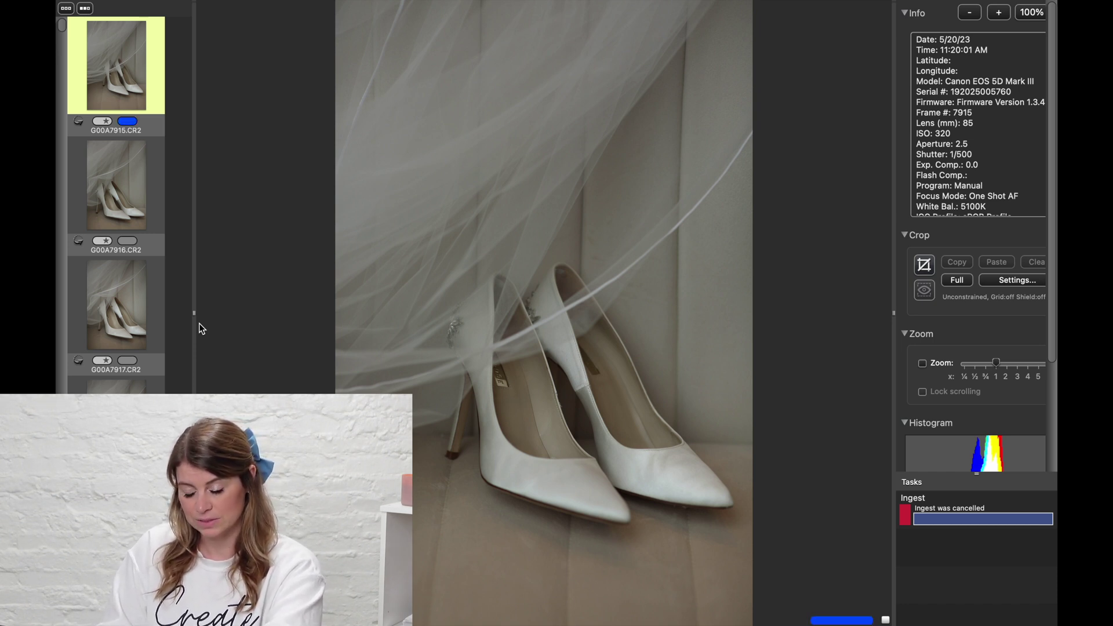
key("Right")
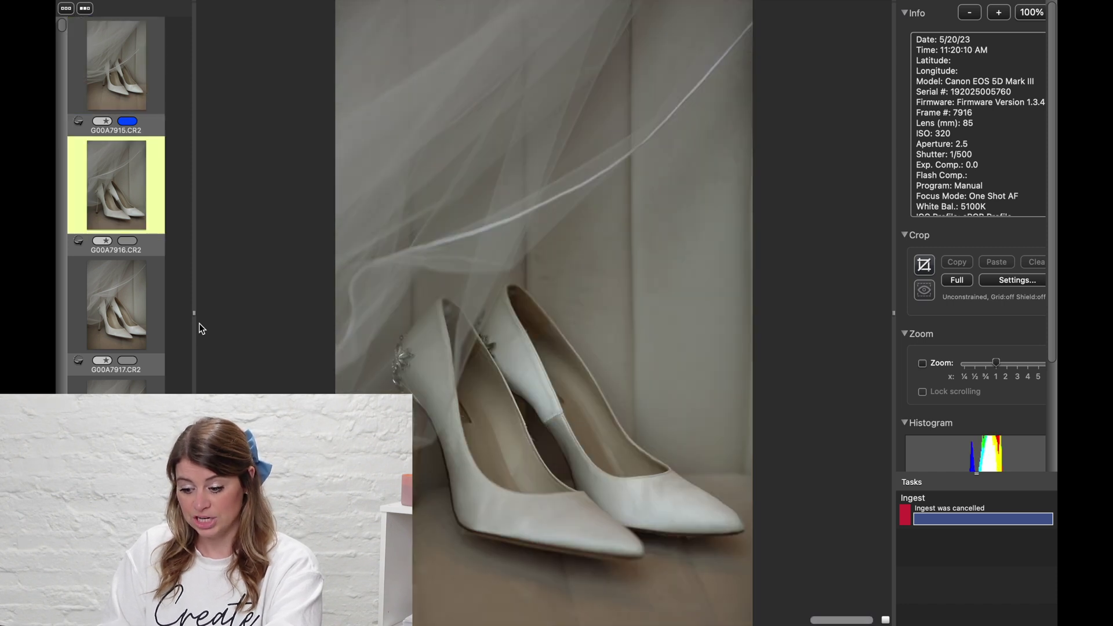
key("Left")
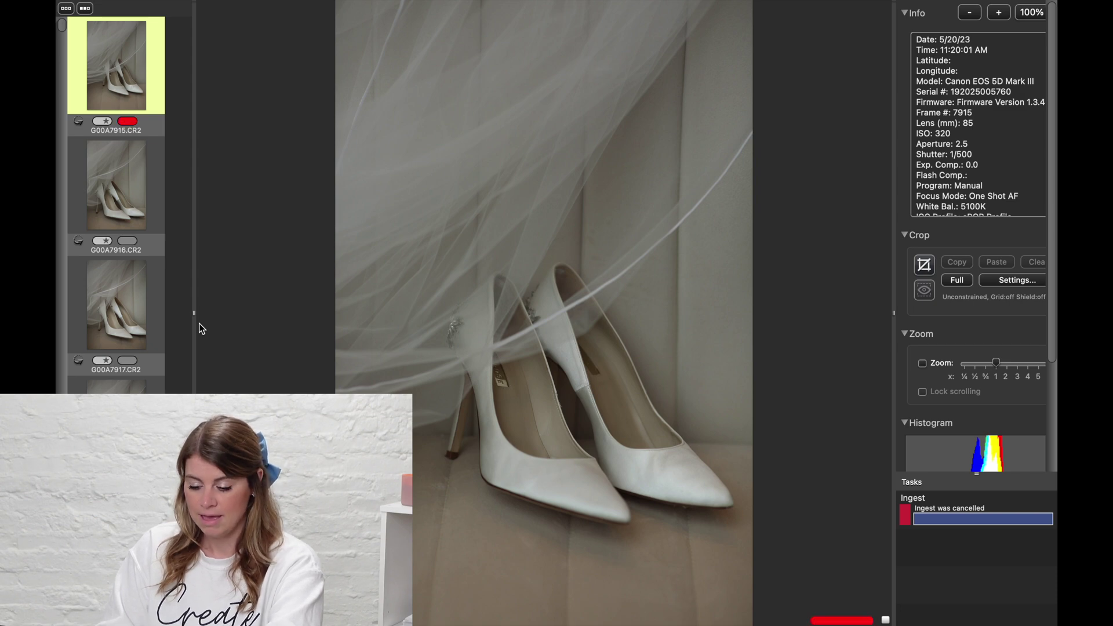
Browse the later shoe, invitation and save-the-date photos through to earring photo G00A7940
key("Right")
key("Right")
key("Right")
key("Right")
key("Right")
key("Right")
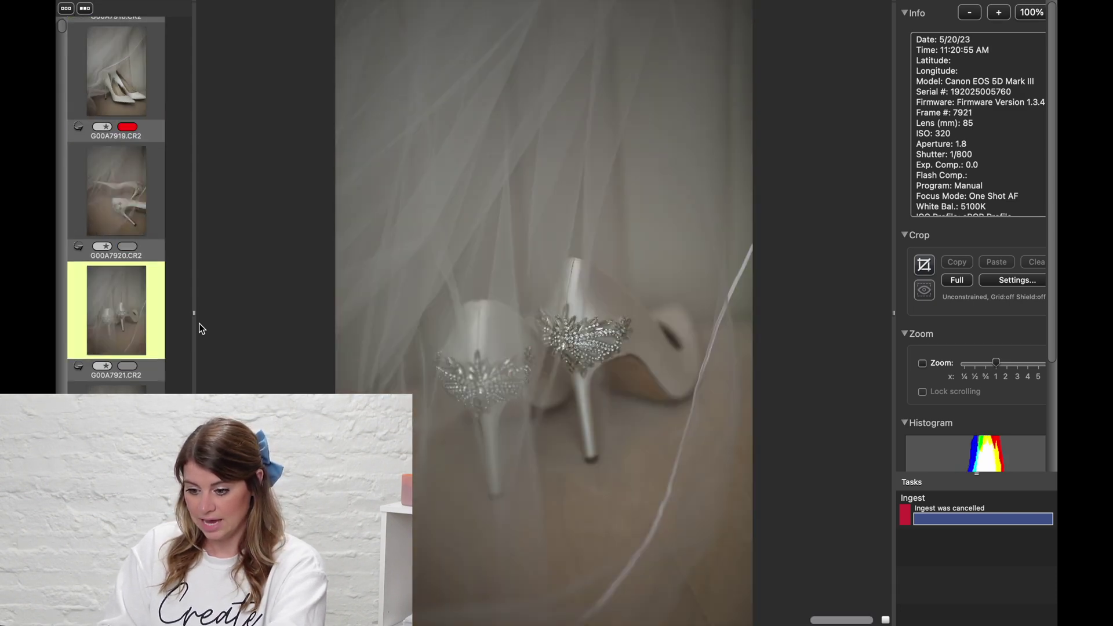
key("Right")
key("Right")
key("Right")
key("Right")
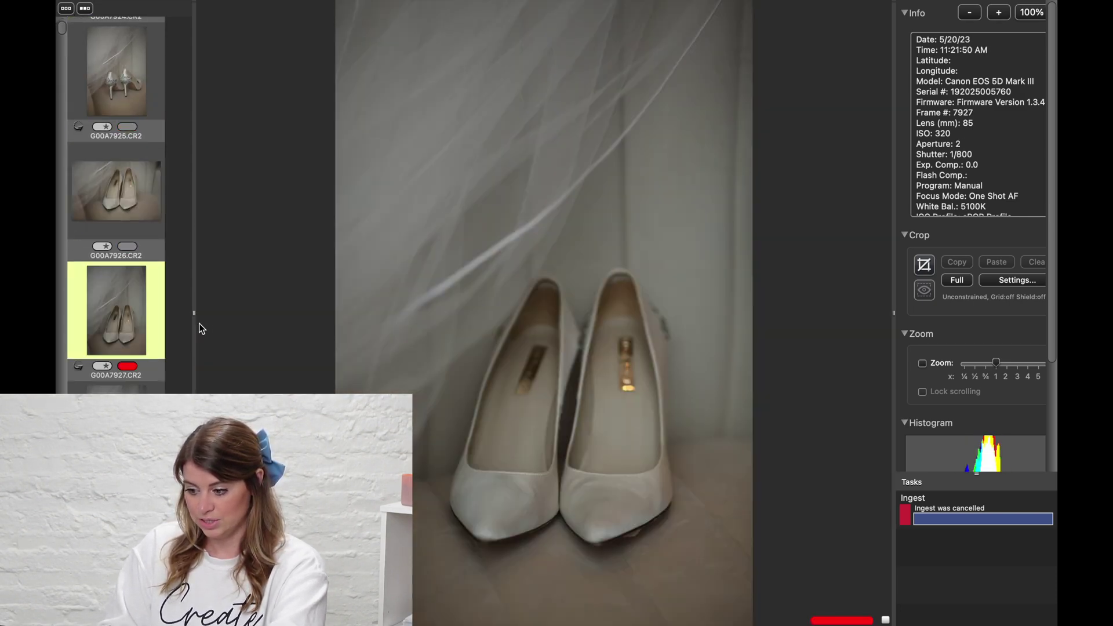
key("Right")
key("Right")
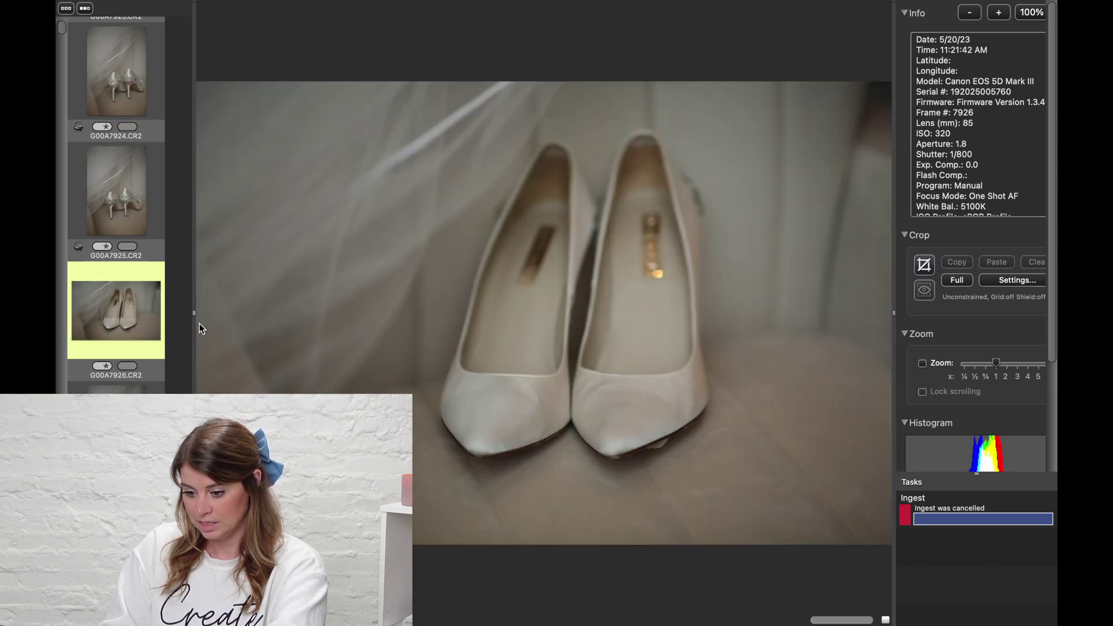
key("Left")
key("Left")
key("Left")
key("Left")
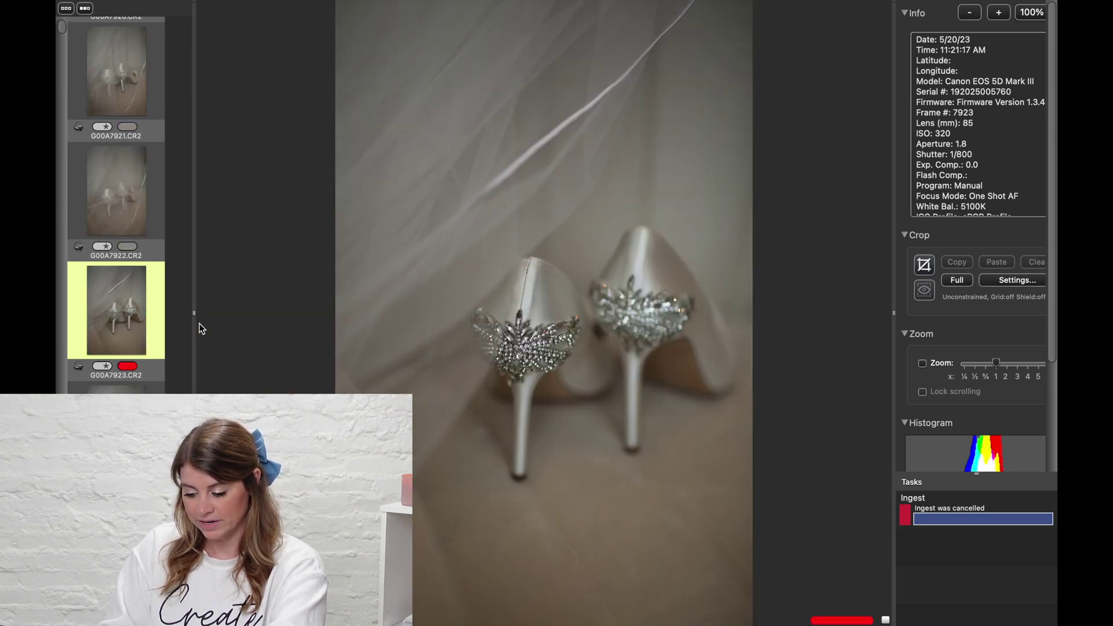
key("Right")
key("Right")
key("Right")
key("Right")
key("Right")
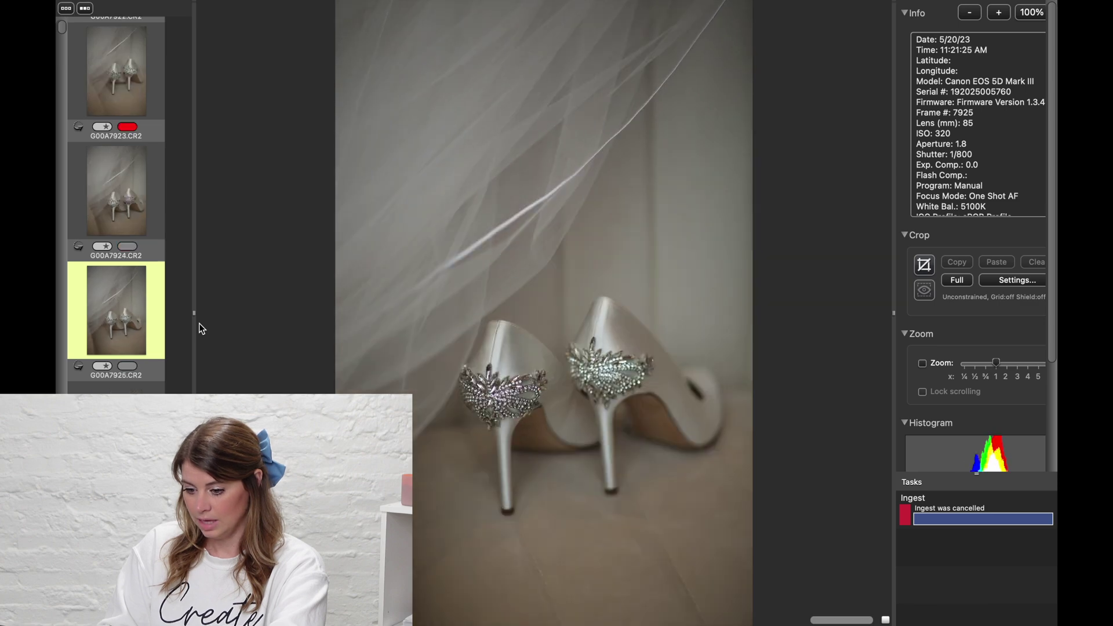
key("Right")
key("Right")
key("Right")
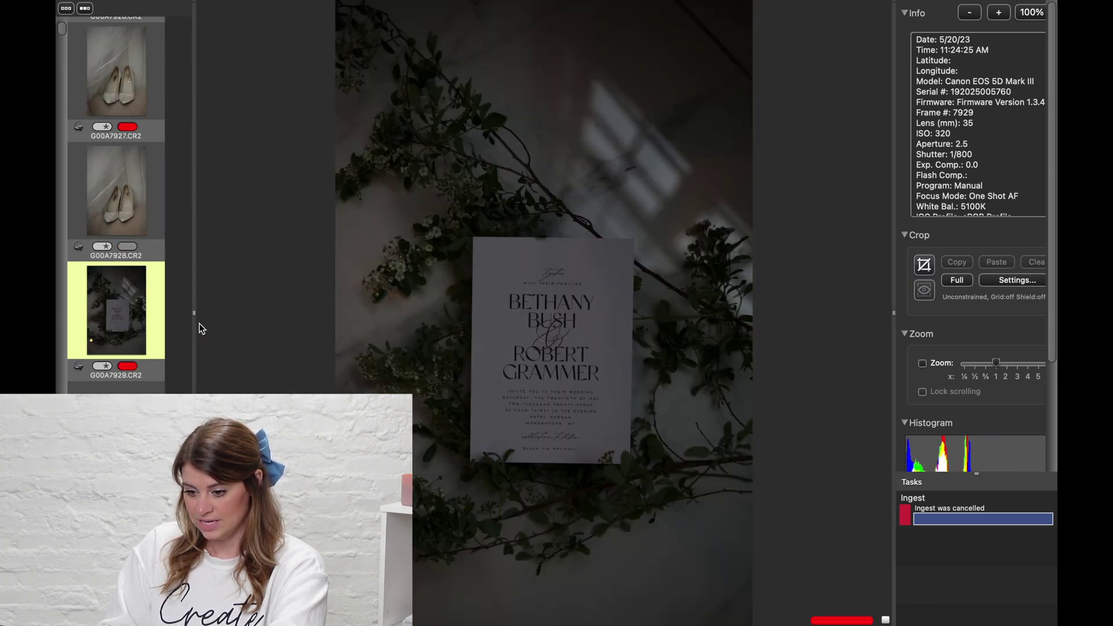
key("Left")
key("Left")
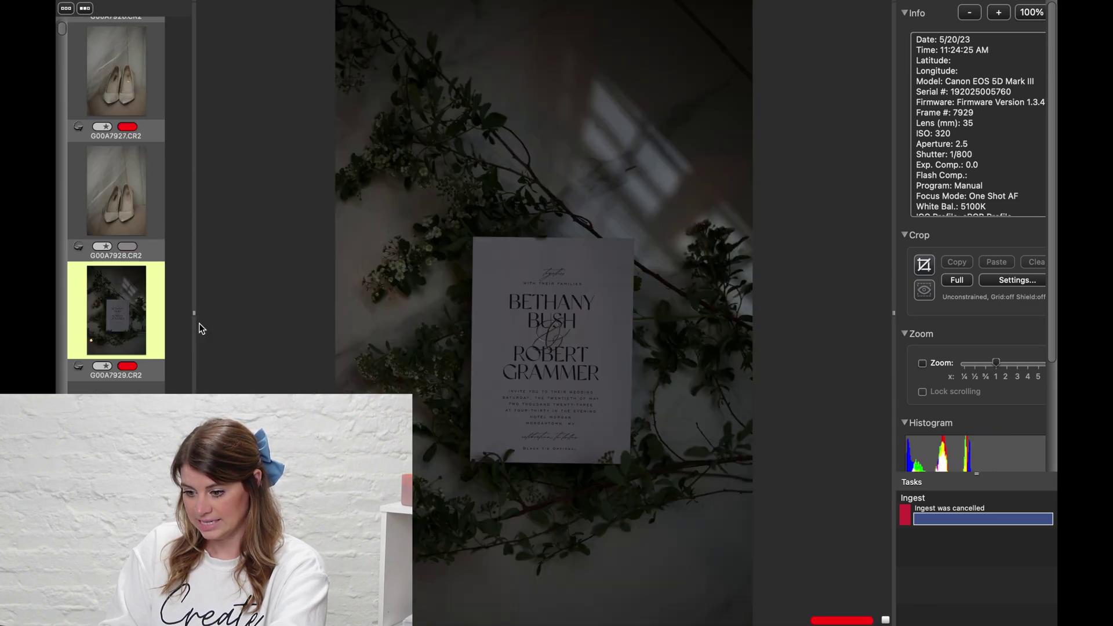
key("Right")
key("Right")
key("Right")
key("Right")
key("Right")
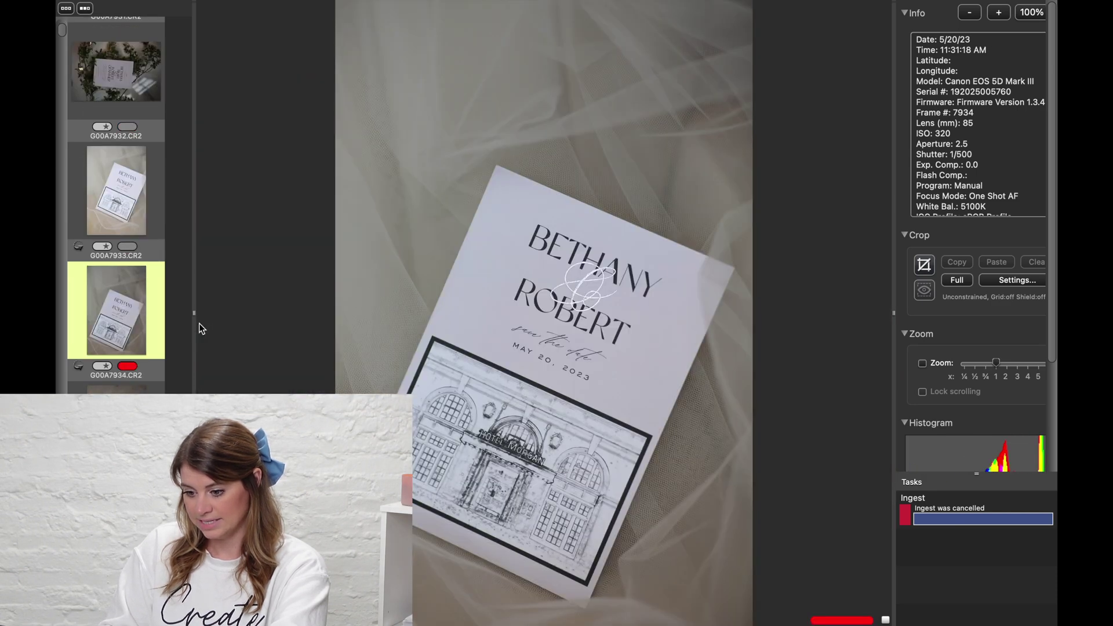
key("Right")
key("Right")
key("Right")
key("Right")
key("Right")
key("Right")
key("Right")
key("Right")
key("Right")
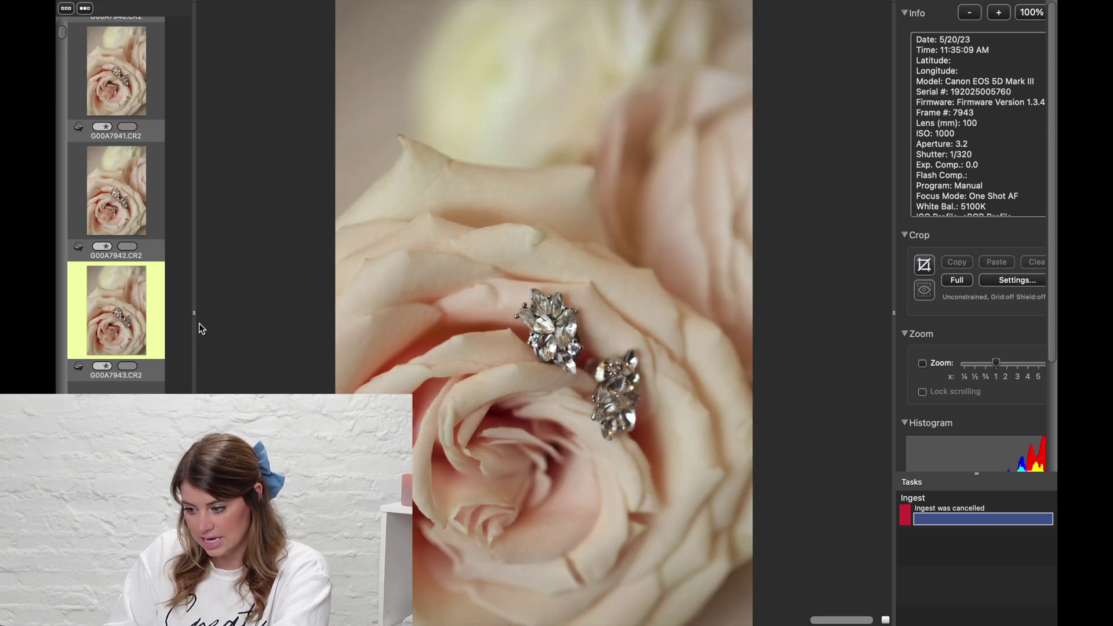
key("Left")
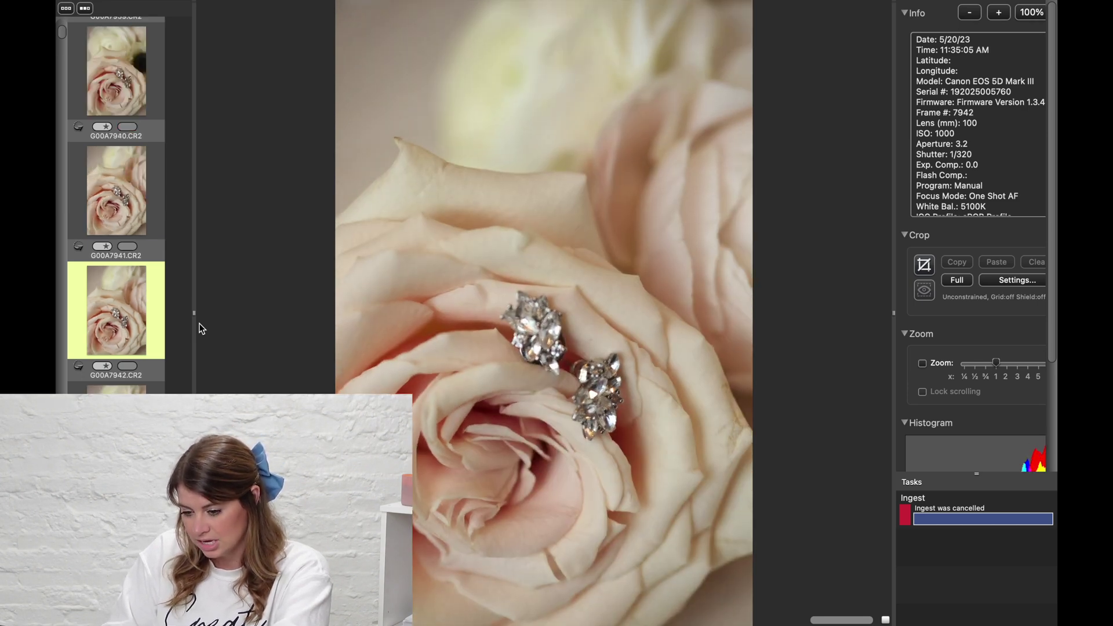
key("Left")
key("Left")
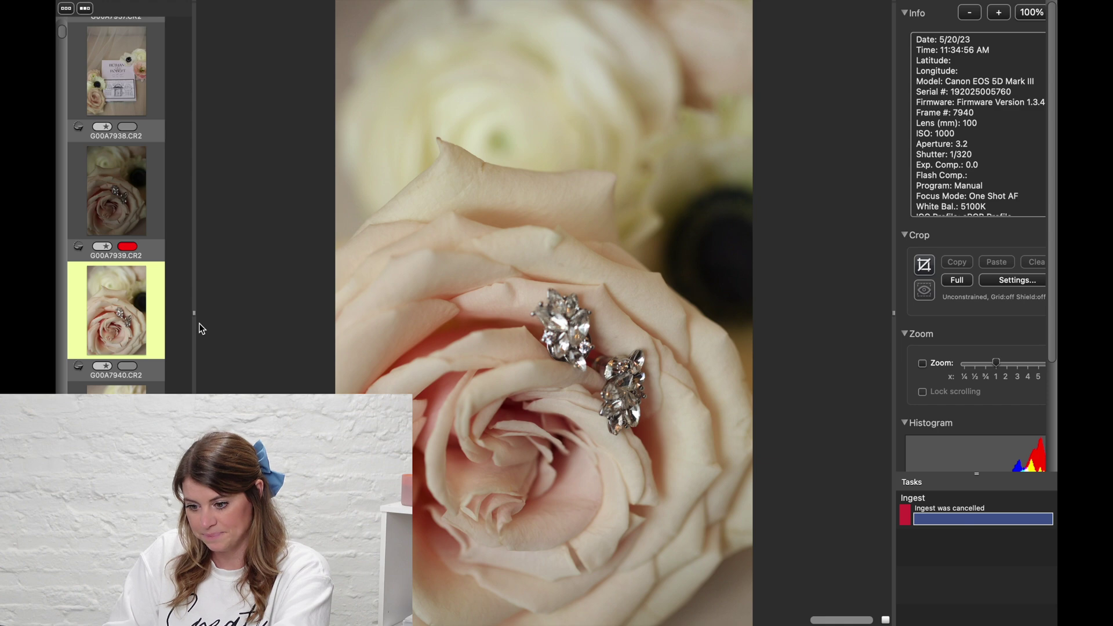
Tag earring photo G00A7940 and ring photo G00A7947 red, clearing the mistaken tag on G00A7955
key("1")
key("Right")
key("Right")
key("Right")
key("Right")
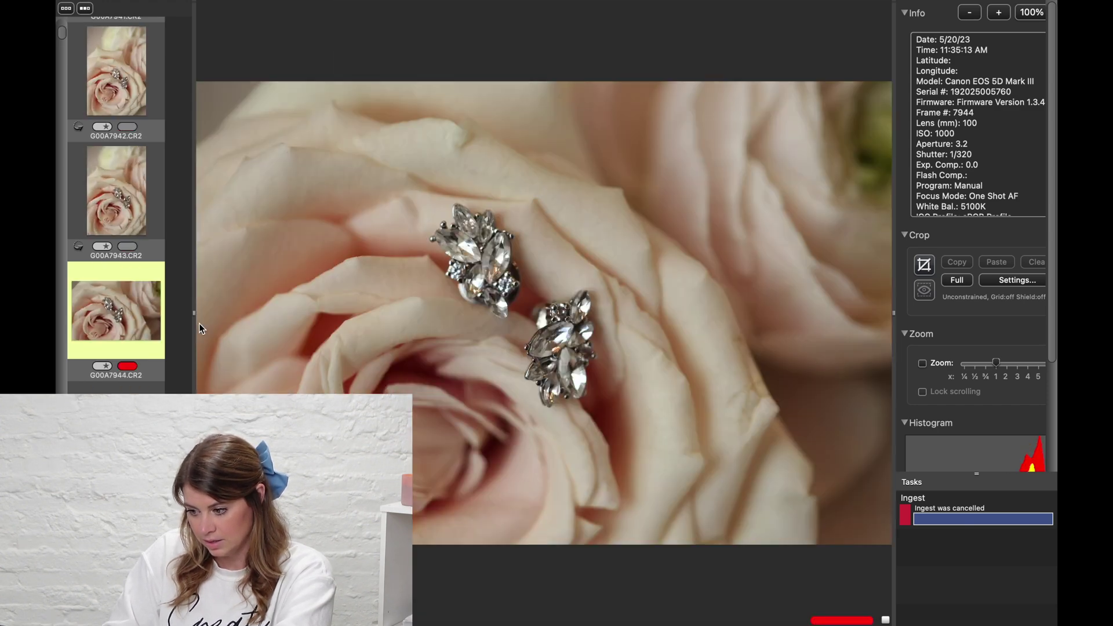
key("Left")
key("Right")
key("Right")
key("Right")
key("Right")
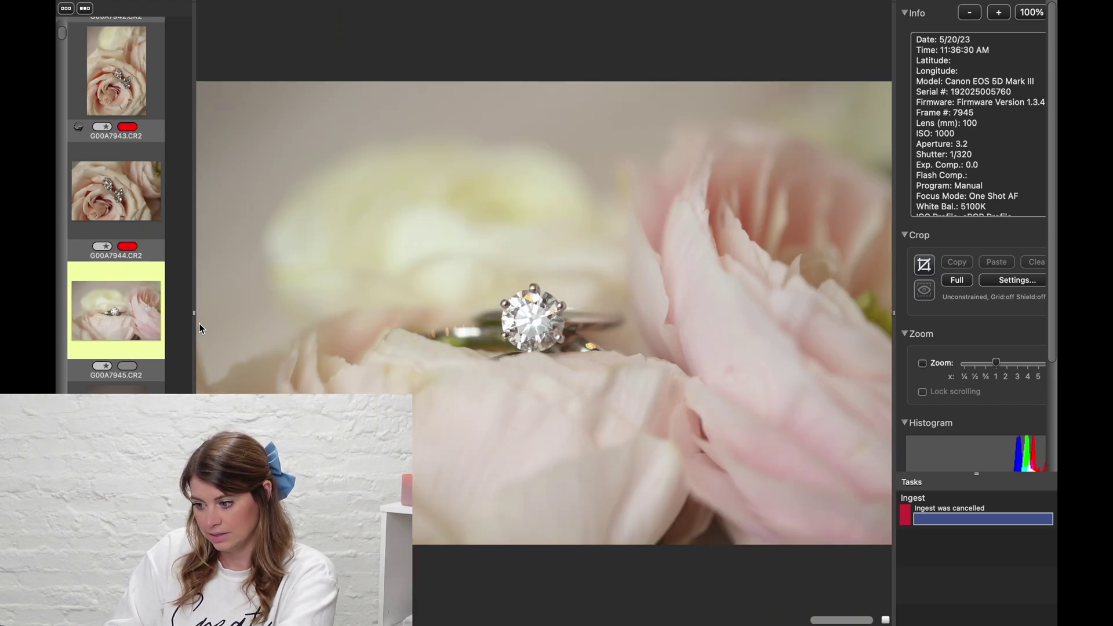
key("1")
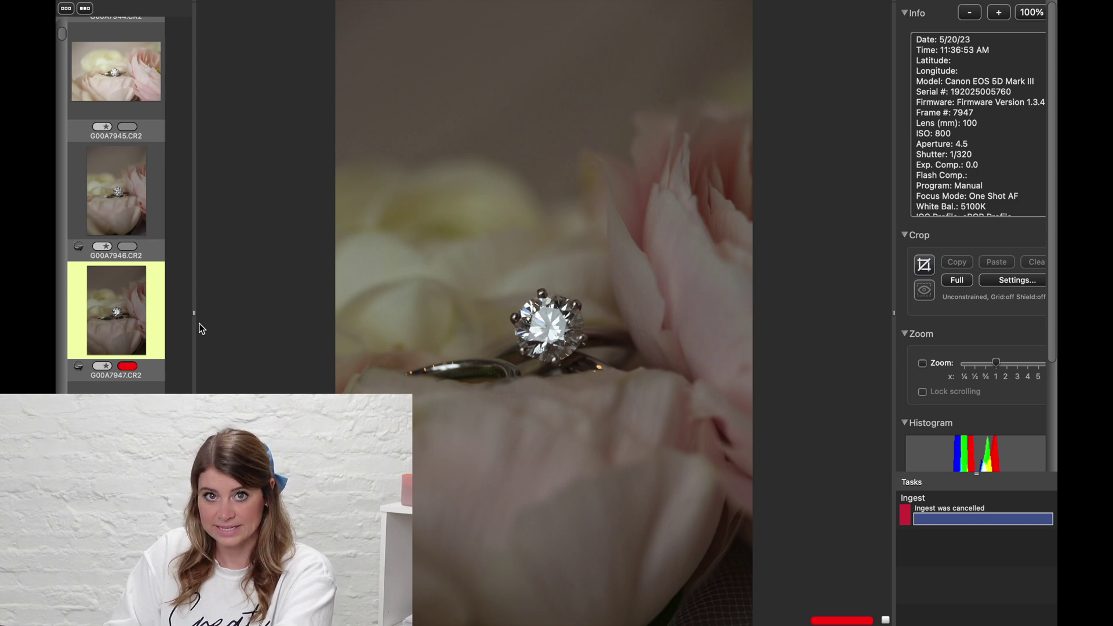
key("Right")
key("Right")
key("Right")
key("Right")
key("Right")
key("Right")
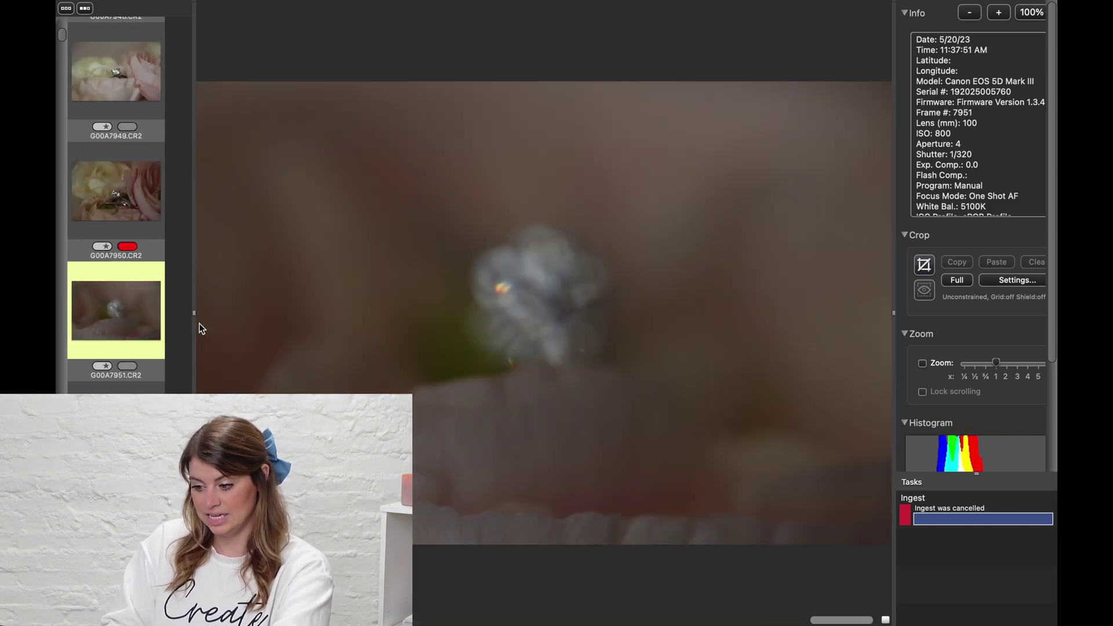
key("Right")
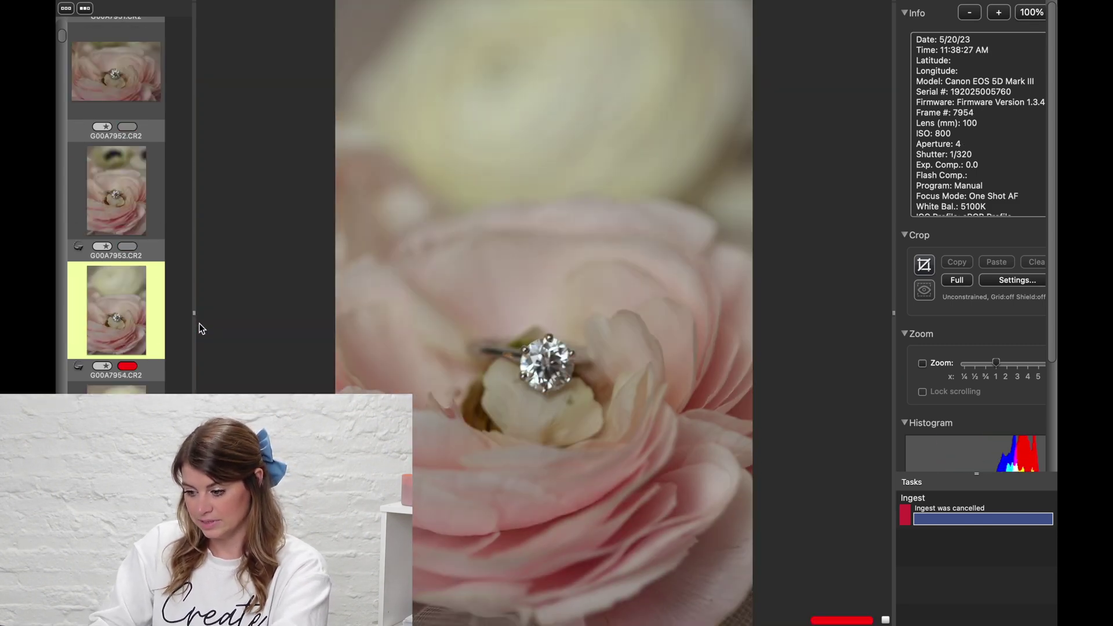
key("Right")
key("1")
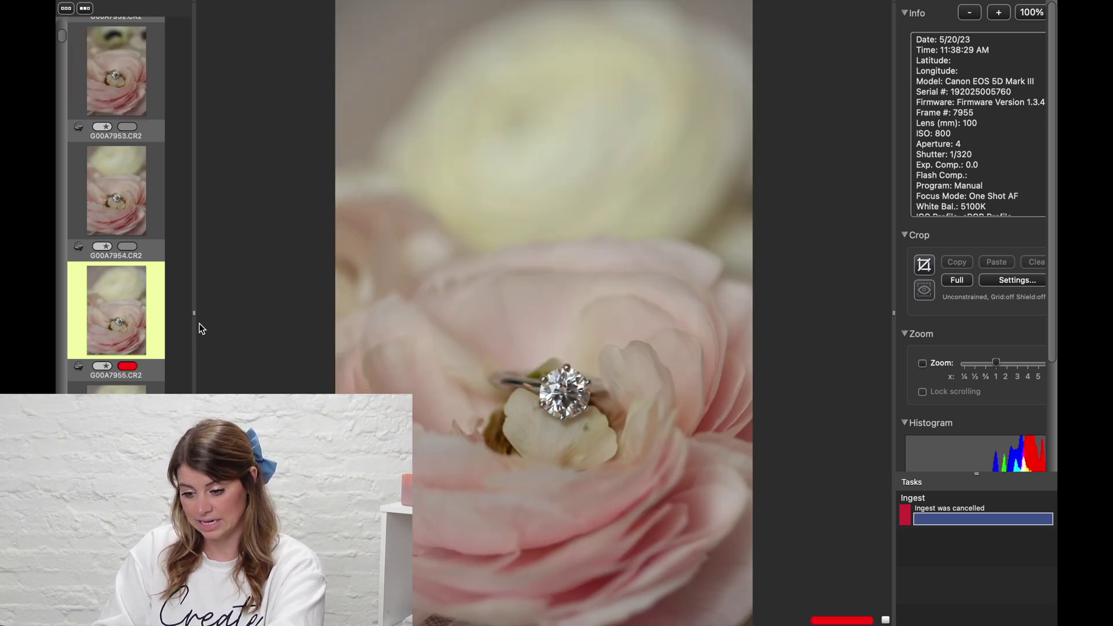
key("0")
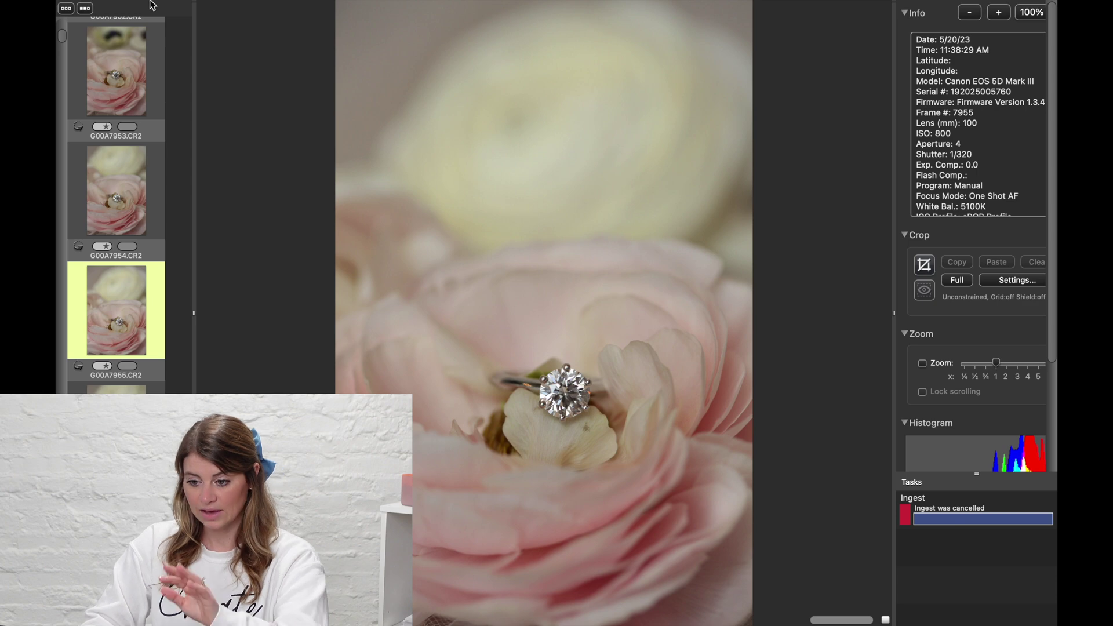
Close the preview and select all photos with the red colour class
mouse_move(150, 5)
left_click(230, 7)
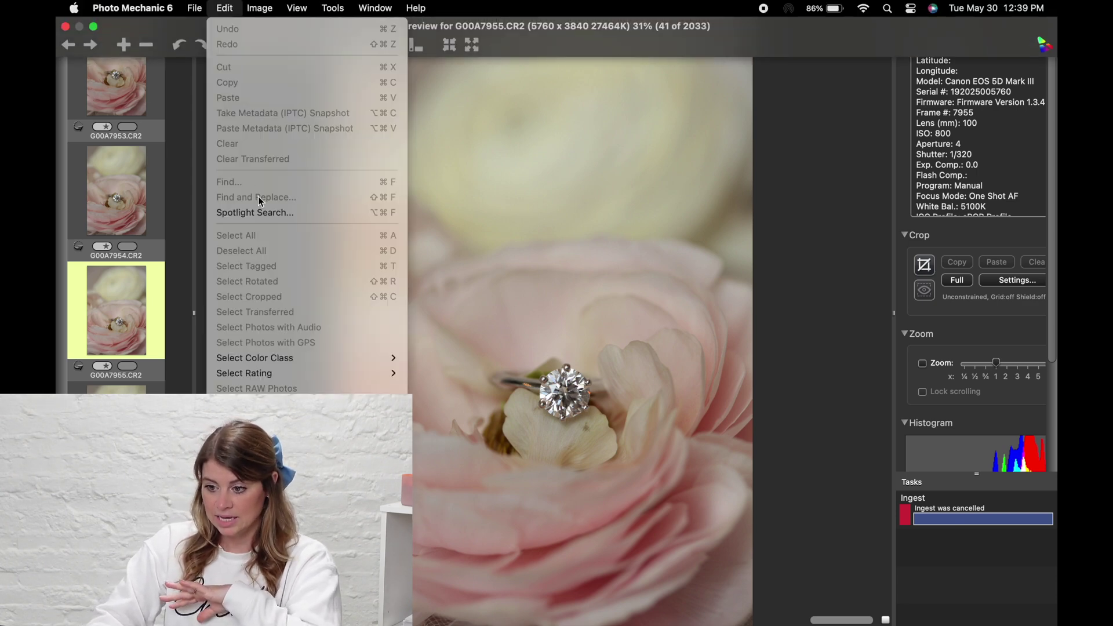
left_click(127, 23)
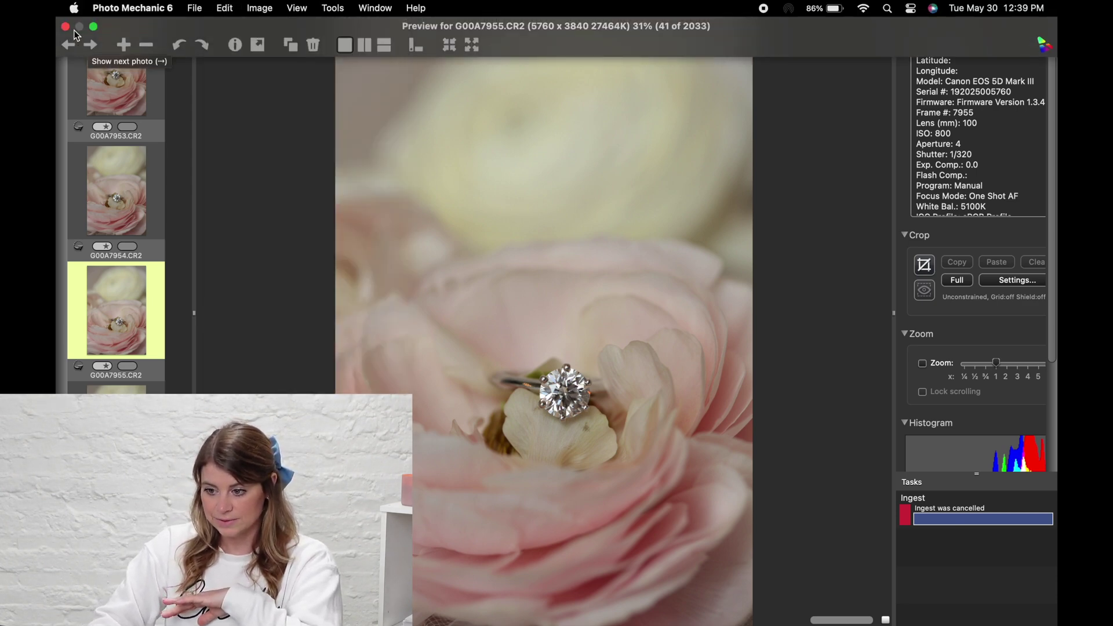
left_click(65, 27)
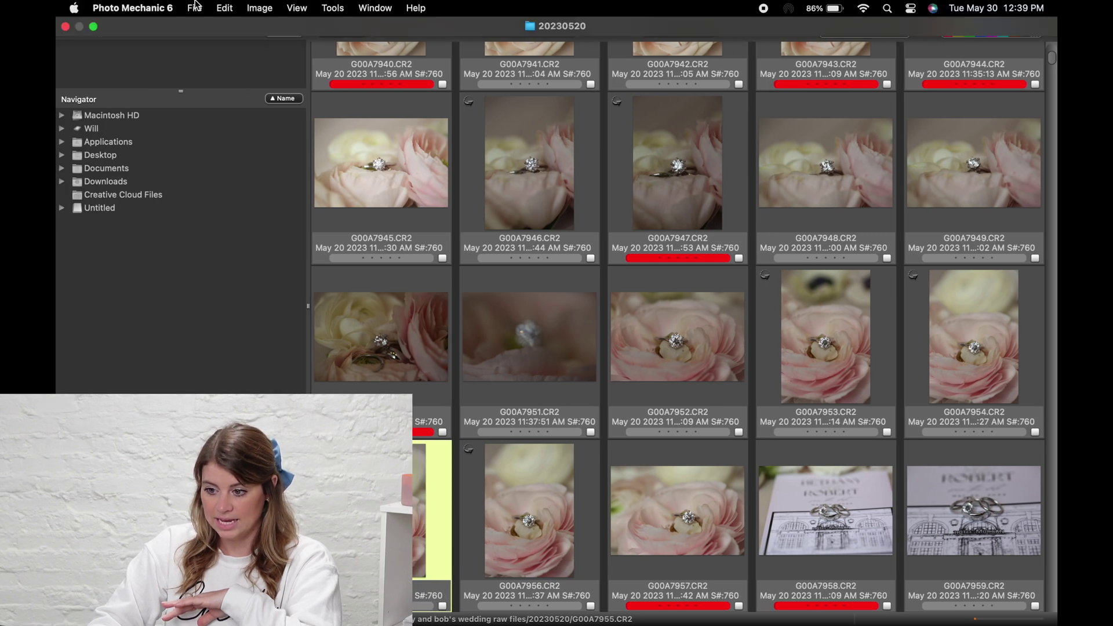
left_click(220, 7)
mouse_move(280, 359)
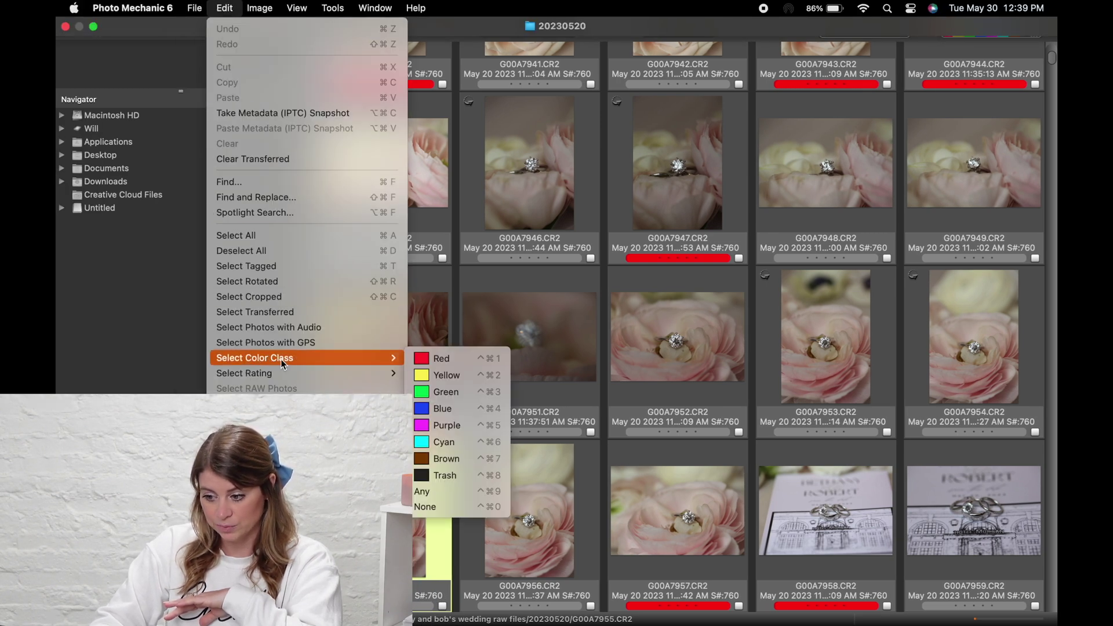
left_click(451, 360)
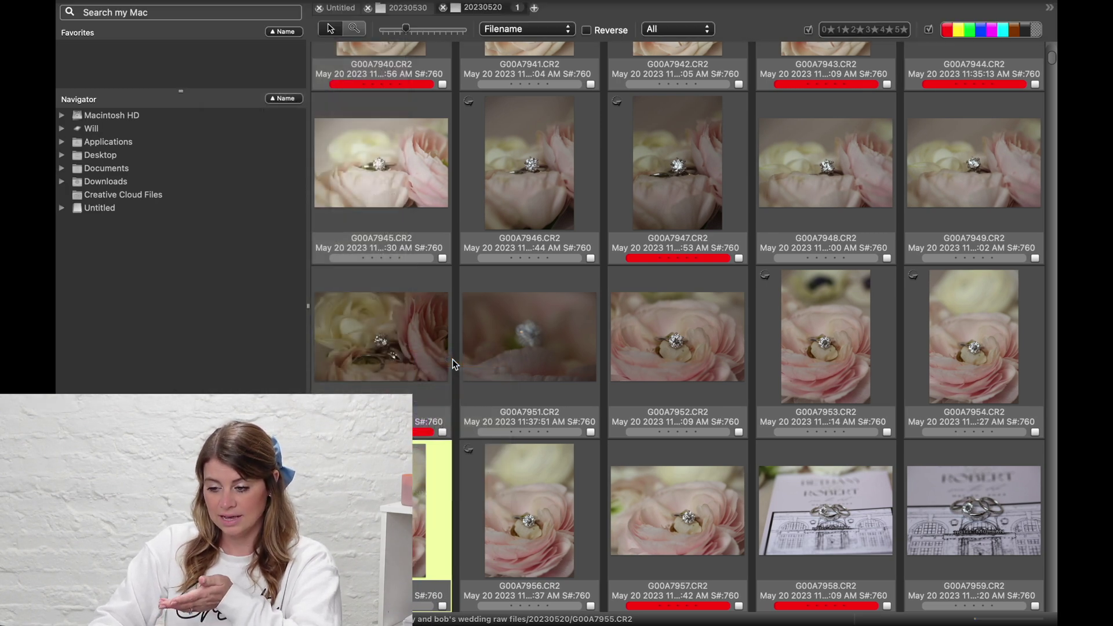
Show only the selected photos in the contact sheet, then open G00A7915 full size
left_click(296, 8)
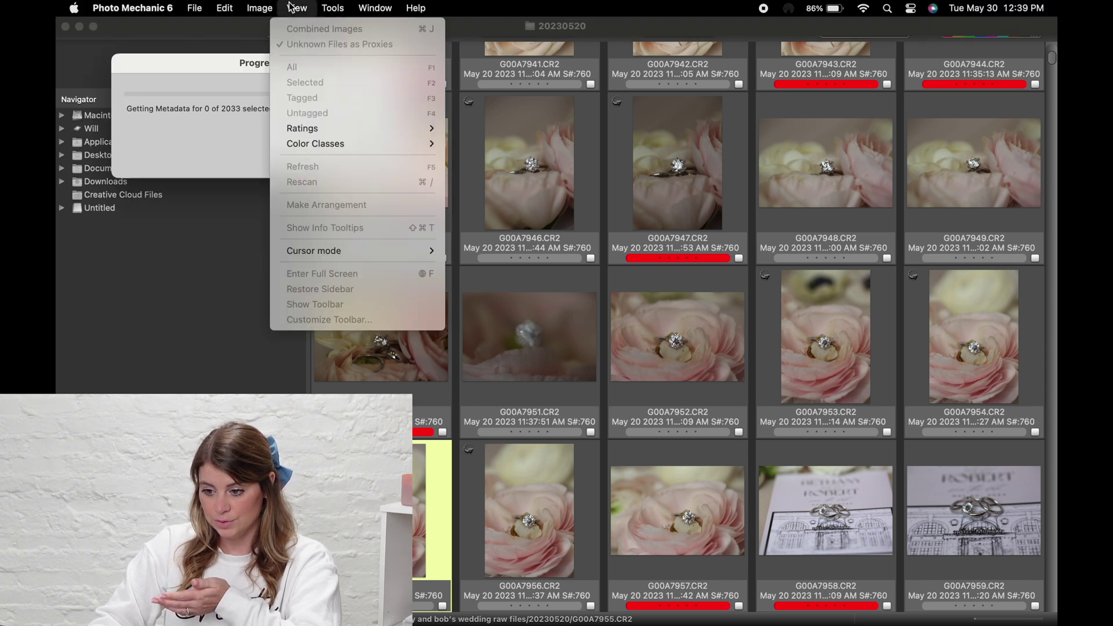
mouse_move(339, 130)
left_click(480, 8)
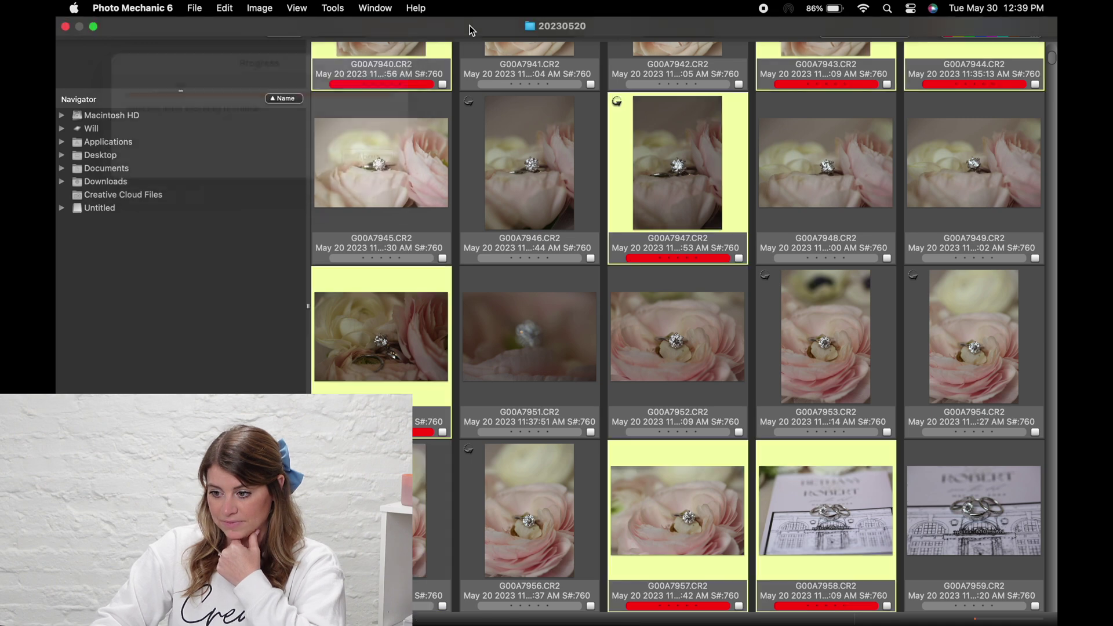
left_click(297, 7)
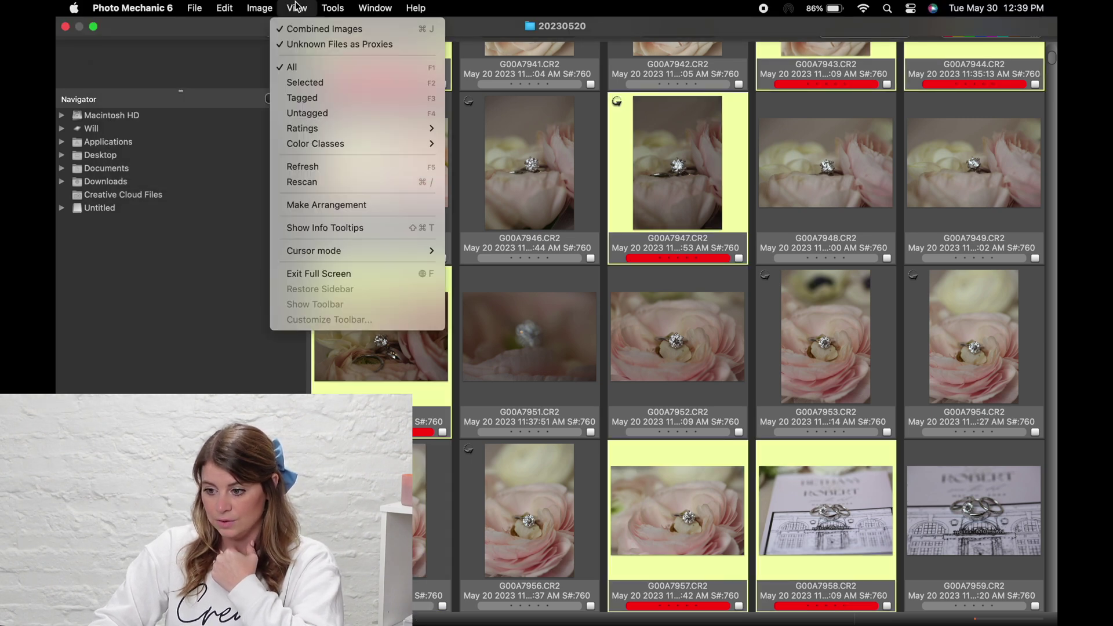
left_click(311, 81)
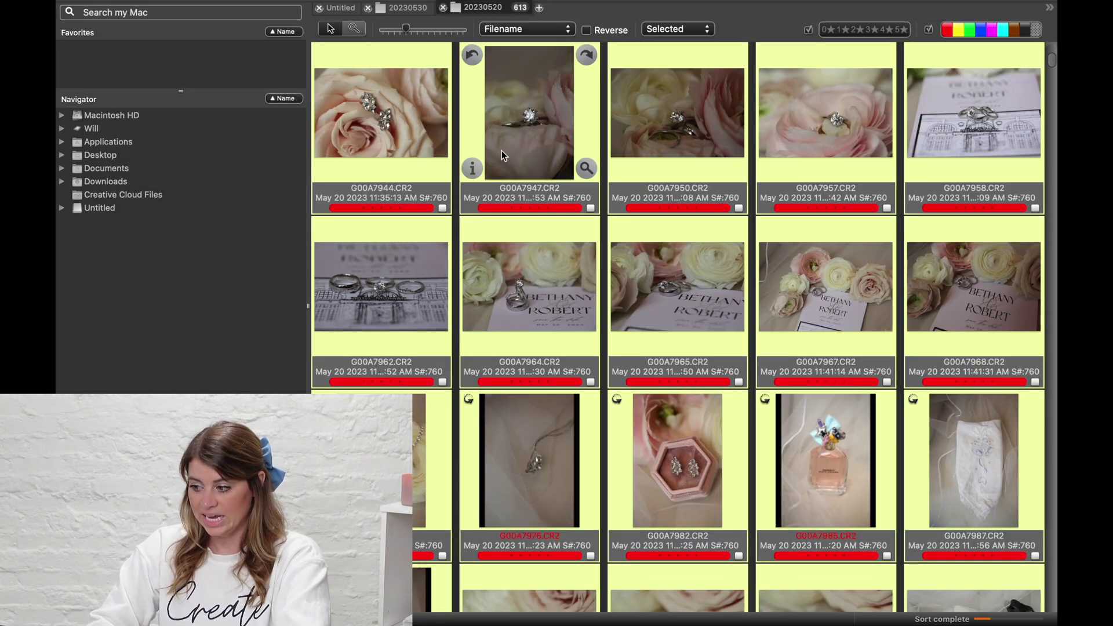
scroll(574, 250, "down", 10)
scroll(573, 245, "up", 10)
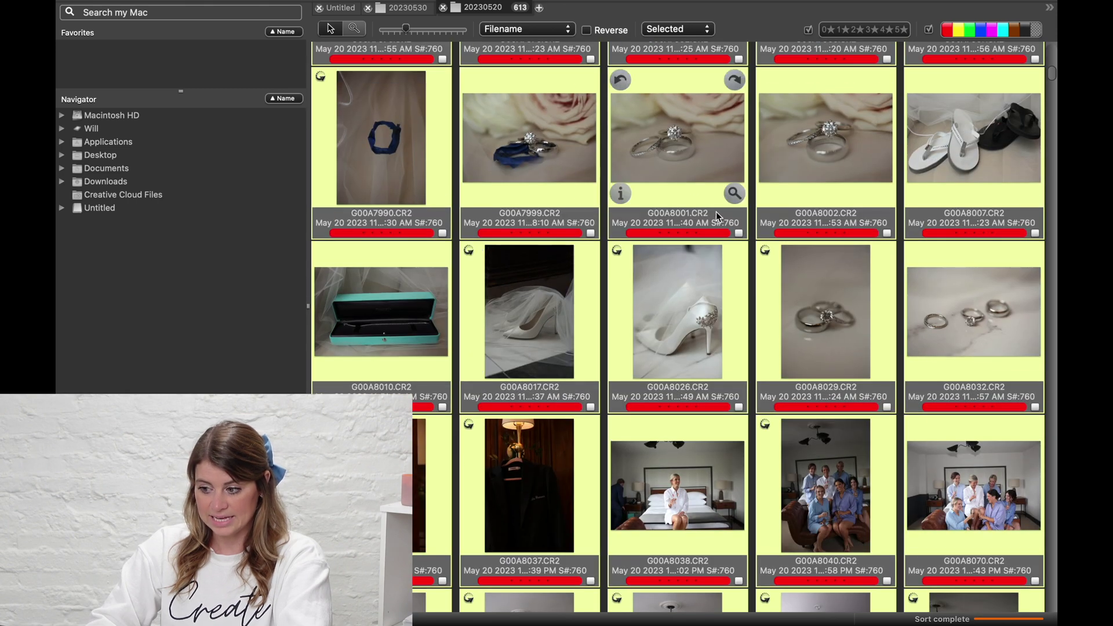
scroll(716, 211, "up", 3)
scroll(723, 219, "up", 1)
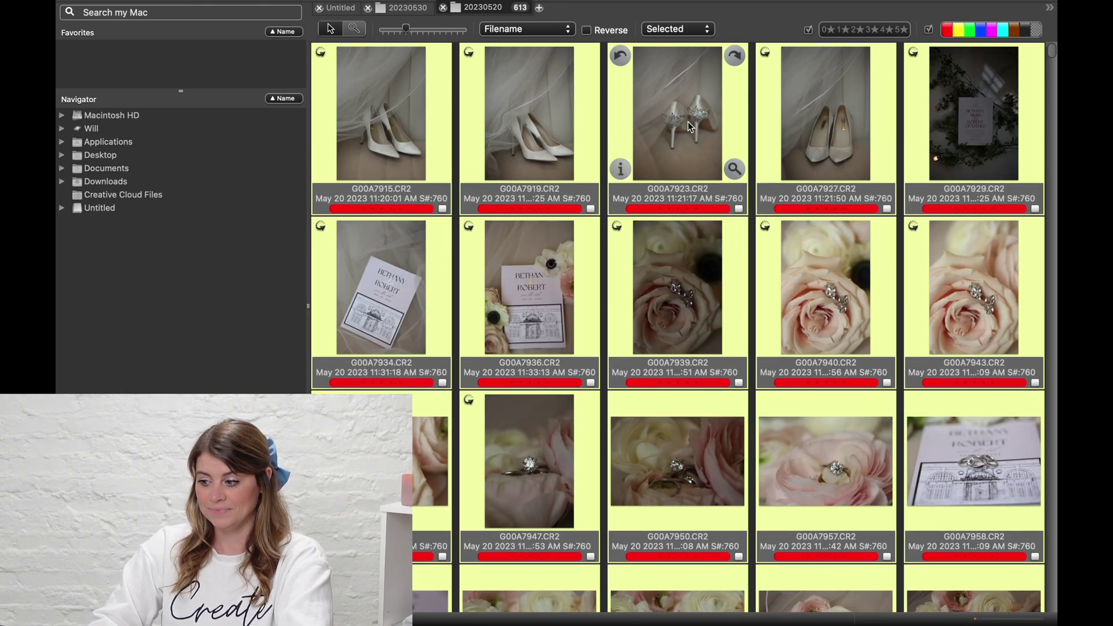
double_click(411, 102)
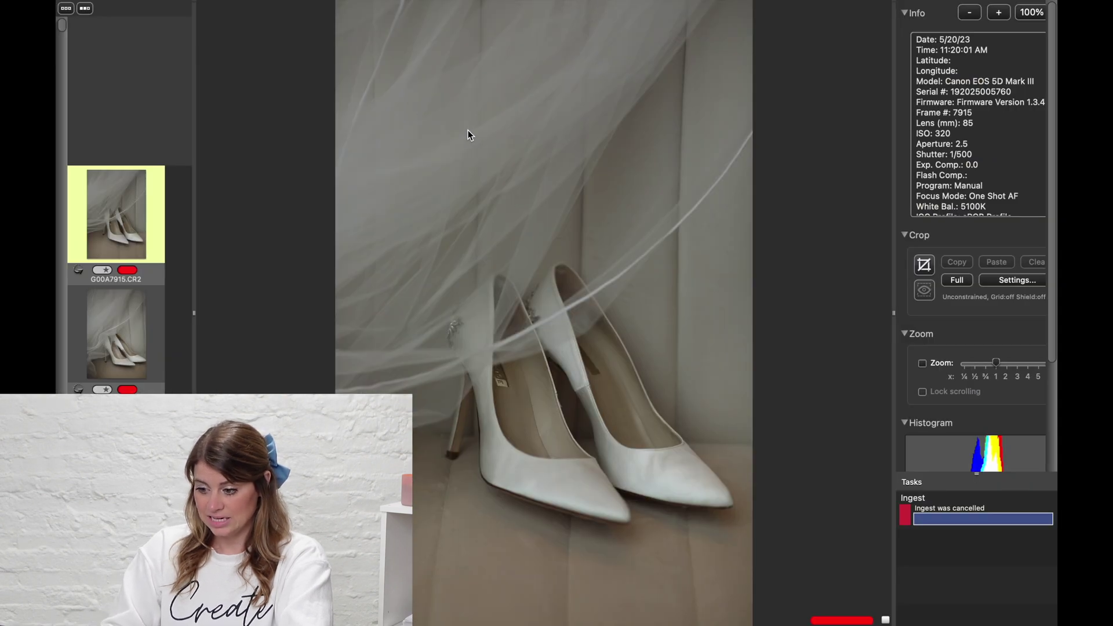
Browse the first red-tagged photos full size from G00A7915 to G00A7927, then close the preview
key("Right")
key("Right")
key("Right")
key("Right")
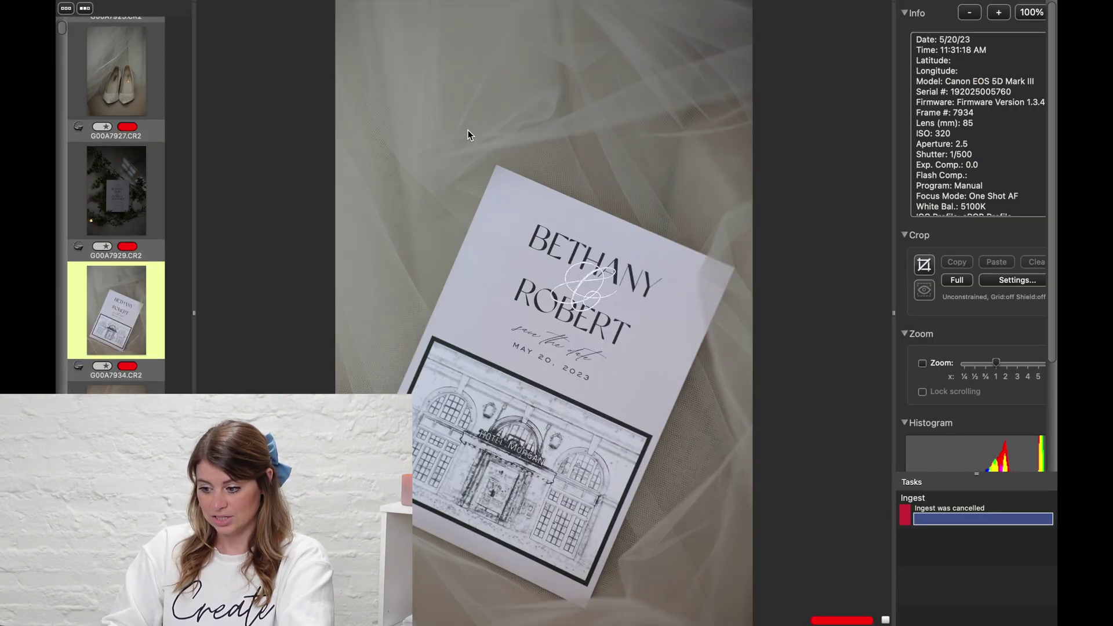
key("Left")
key("Left")
key("Left")
key("Left")
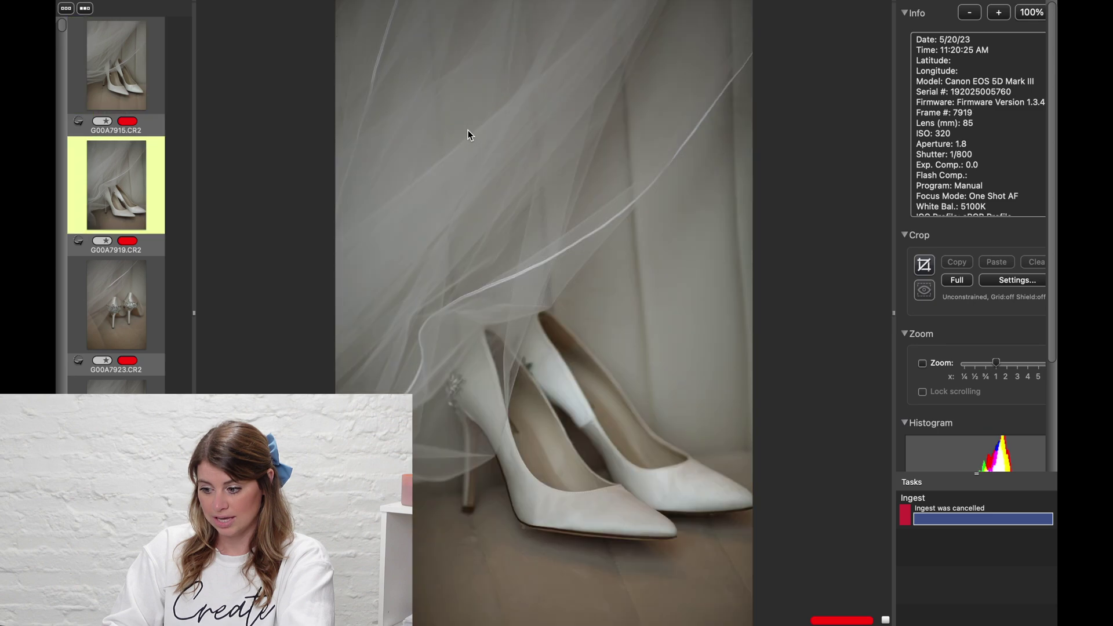
key("Left")
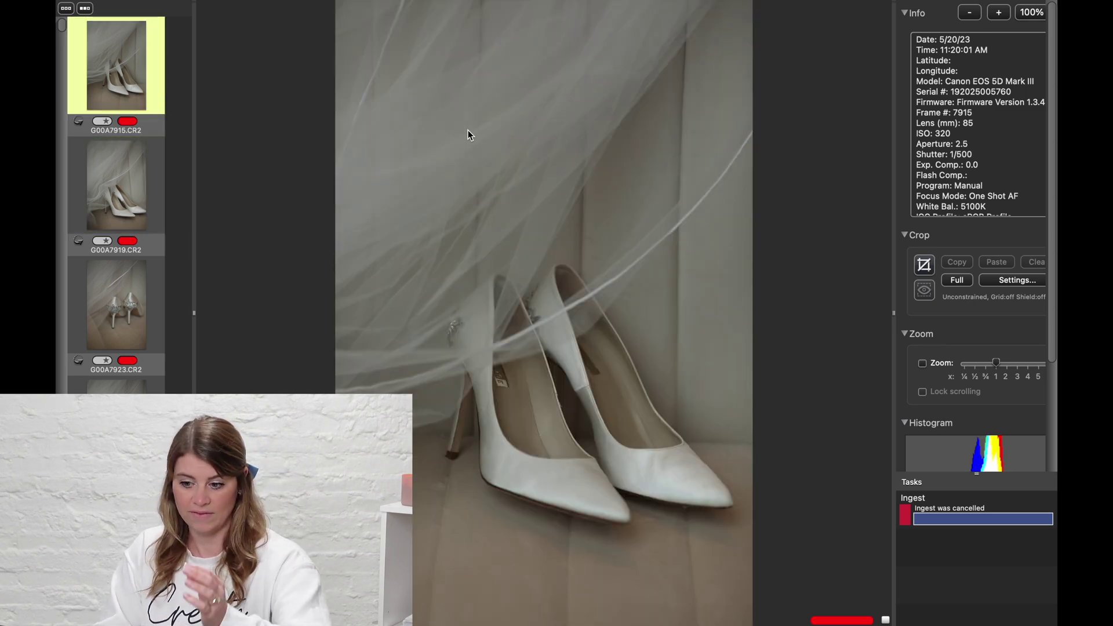
key("Right")
key("Right")
key("Right")
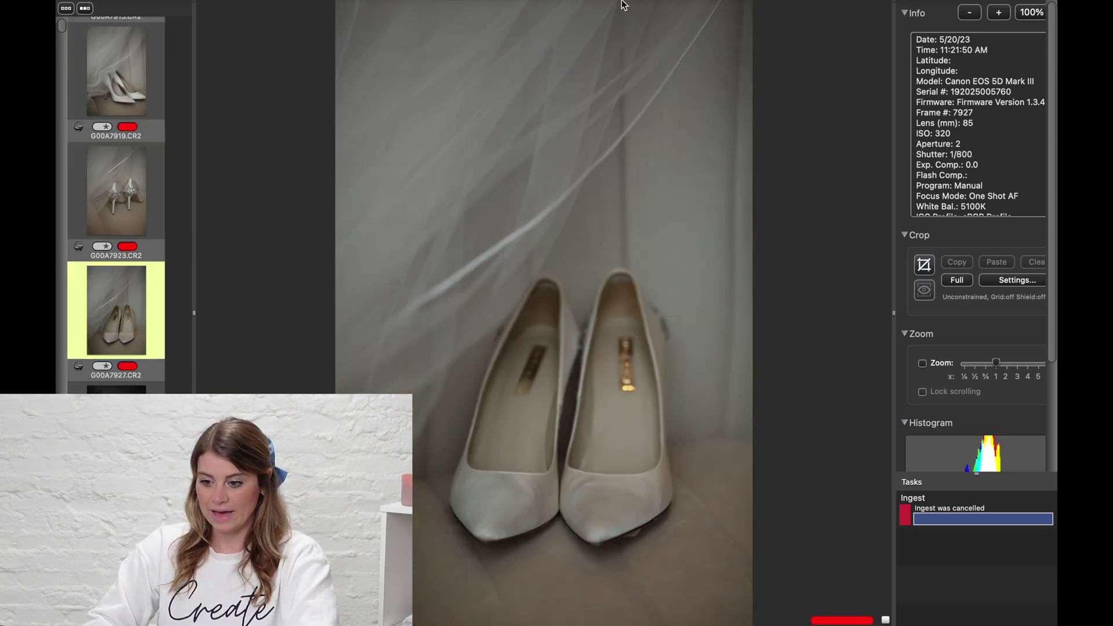
mouse_move(622, 5)
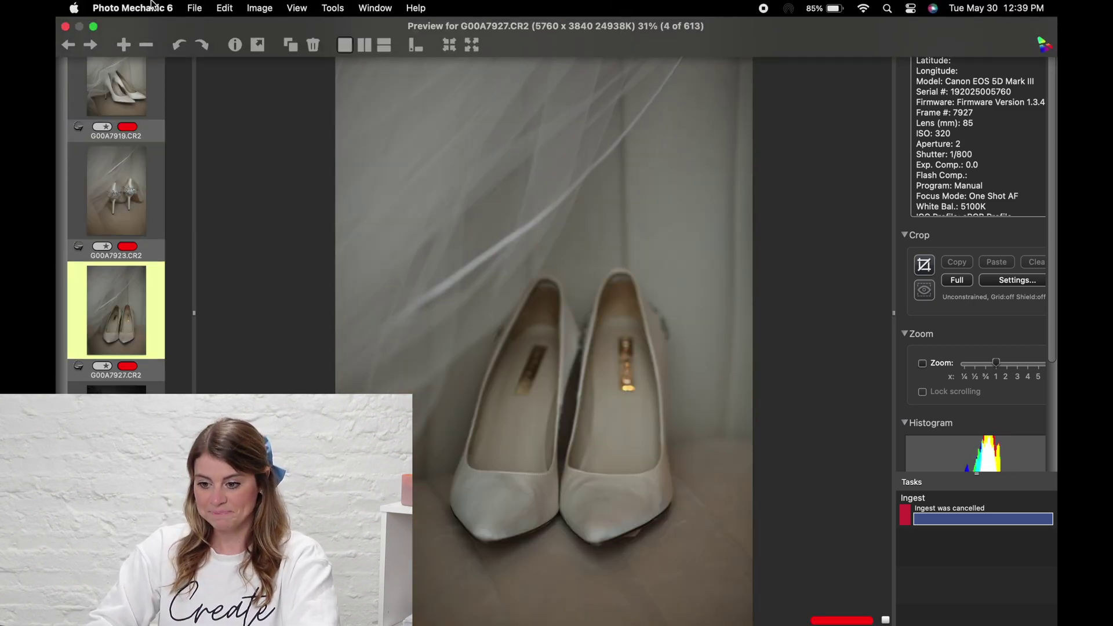
left_click(66, 26)
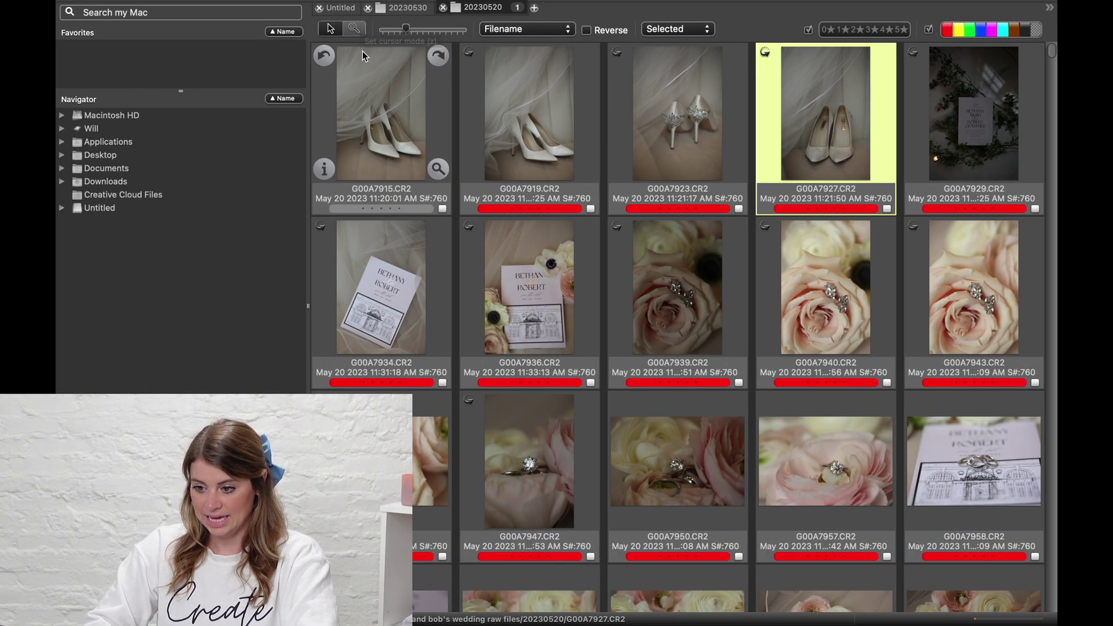
Reselect every red colour-class photo and take Photo Mechanic out of full screen
mouse_move(288, 5)
left_click(223, 7)
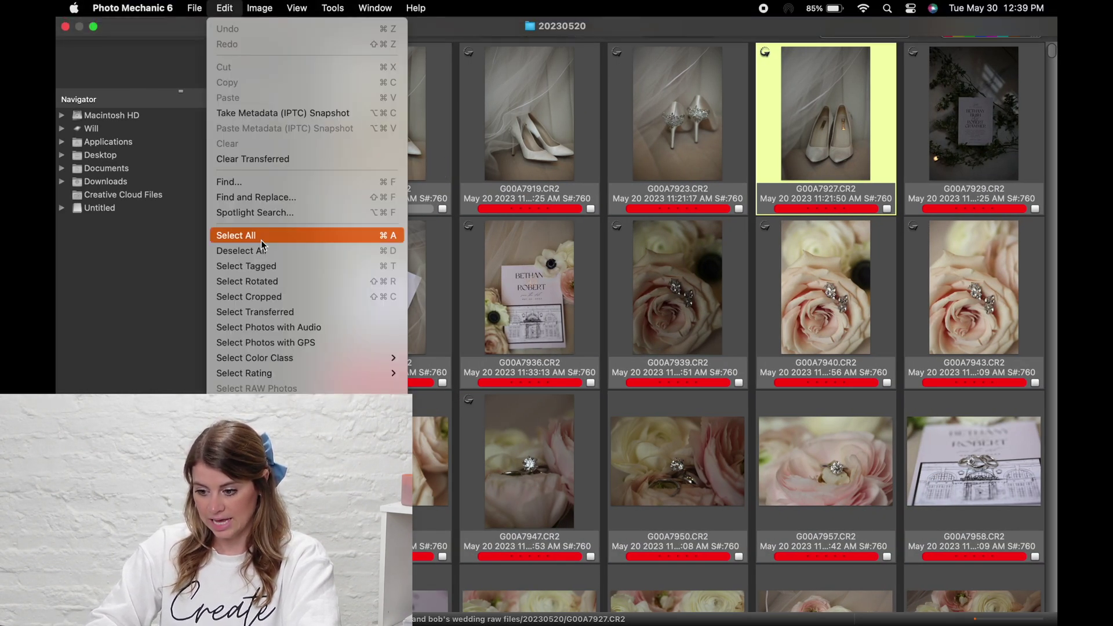
mouse_move(323, 356)
left_click(426, 354)
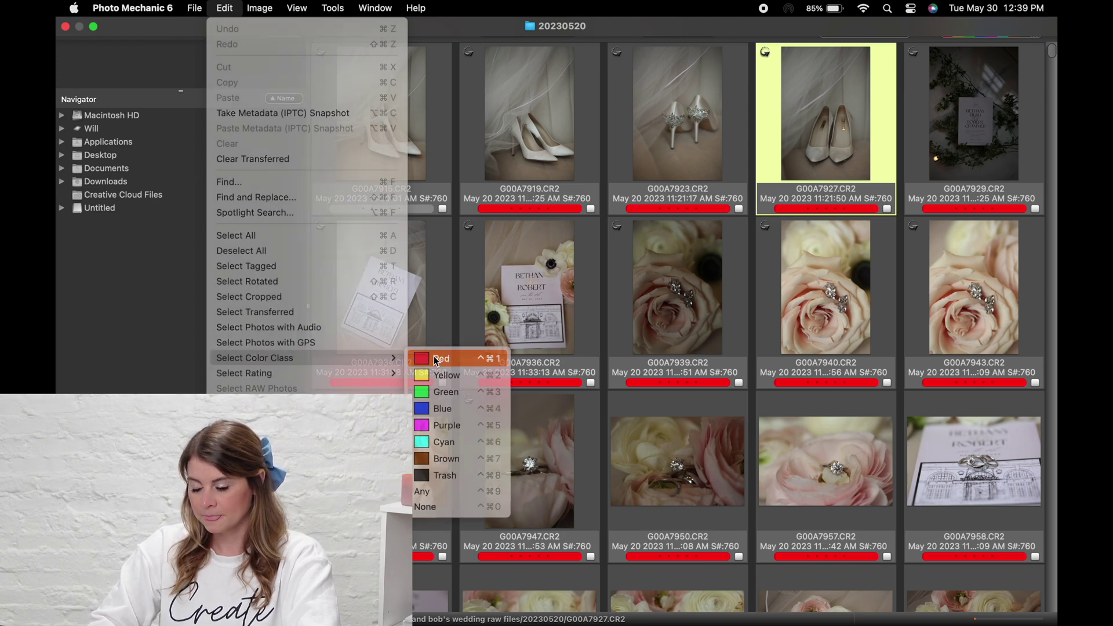
left_click(93, 27)
Cancel Lightroom's pending import, place both windows side by side, and drag the red-tagged photos into Lightroom
left_click_drag(578, 26, 184, 38)
left_click_drag(574, 56, 299, 29)
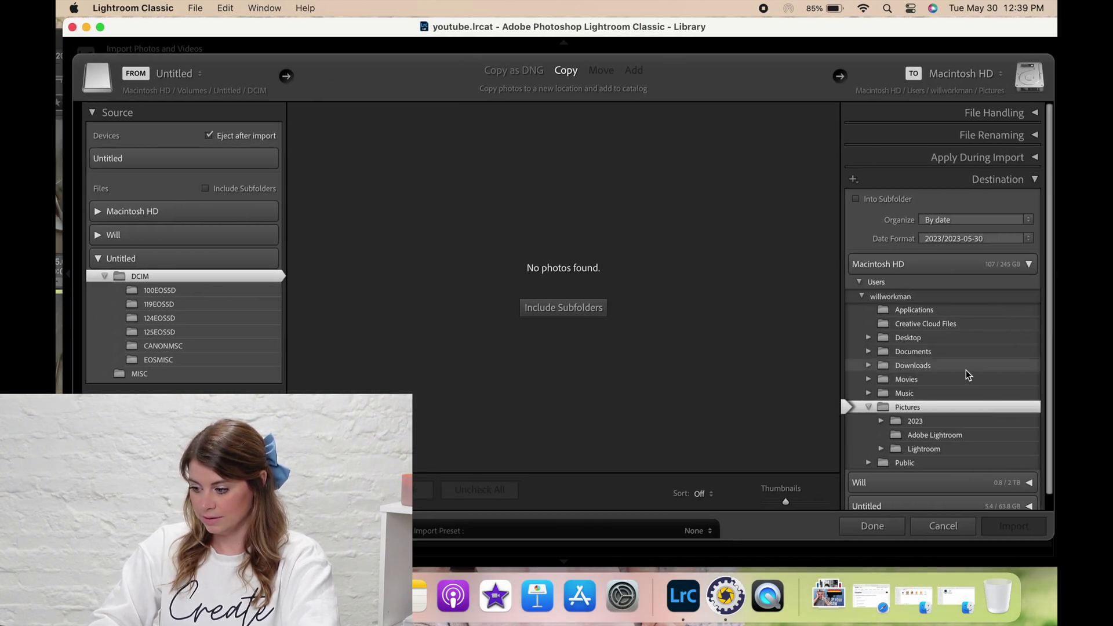
left_click(930, 528)
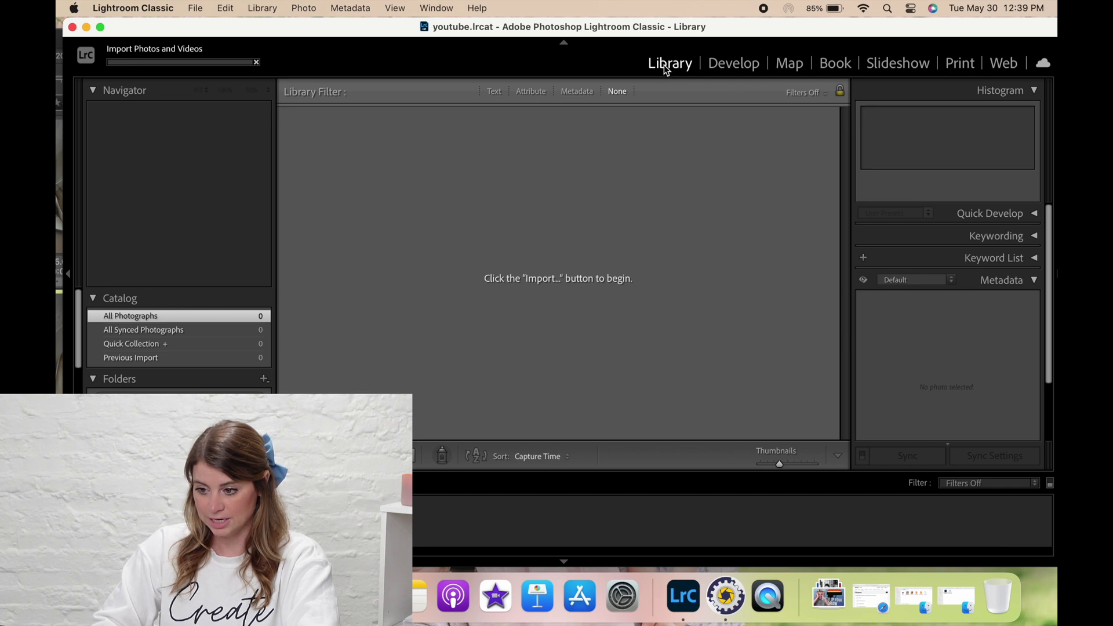
left_click_drag(309, 29, 629, 10)
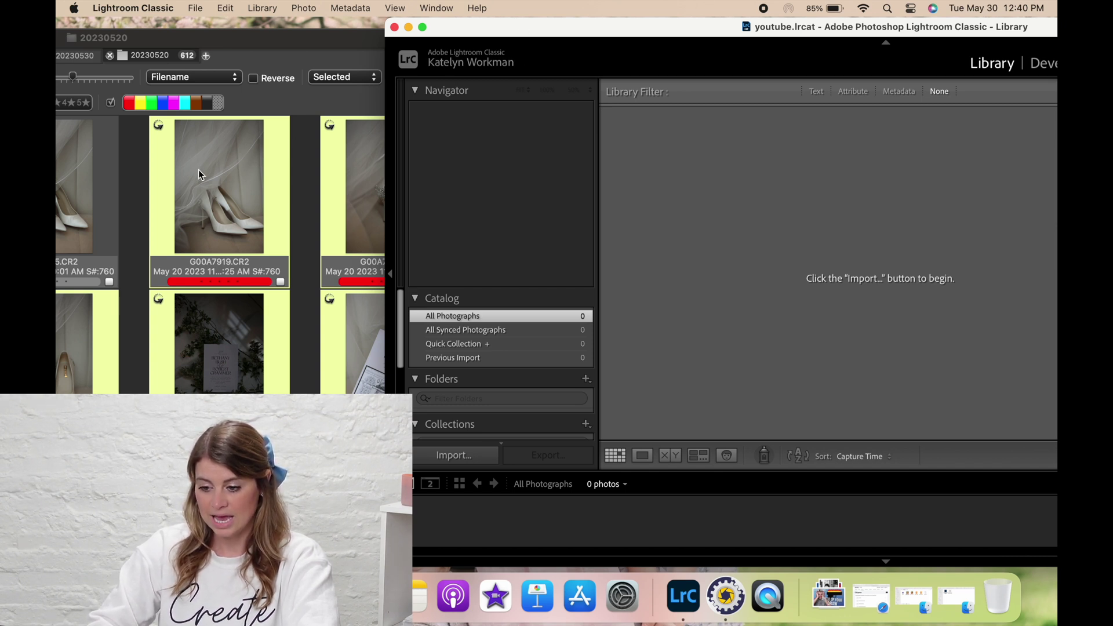
left_click_drag(199, 169, 734, 172)
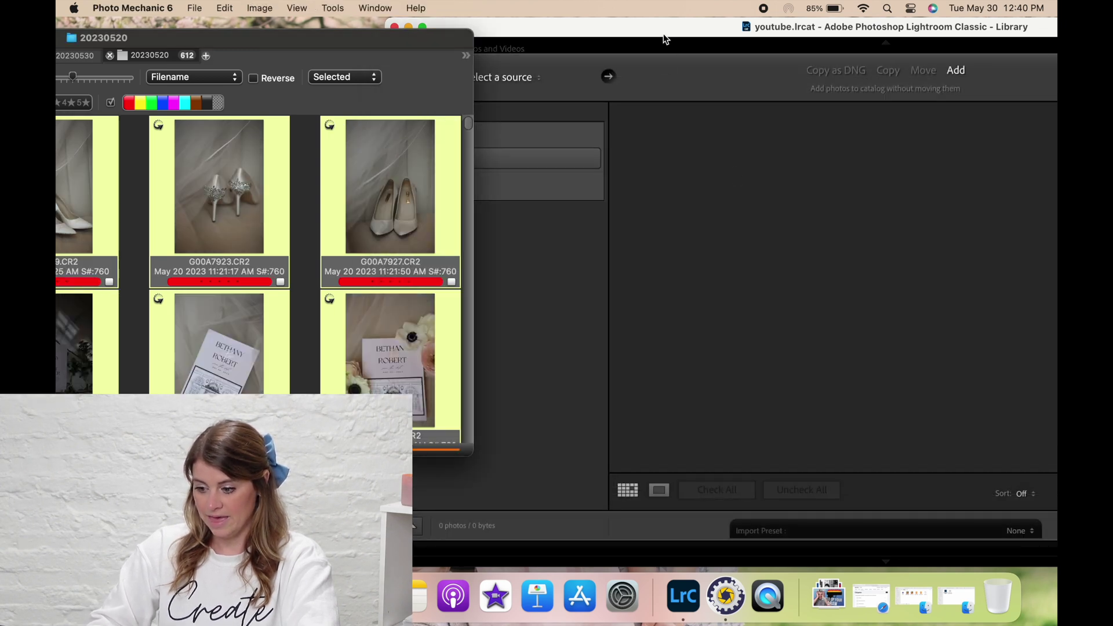
Check that only the red-tagged 20230520 keepers are ticked in the import preview, then import them
left_click(664, 34)
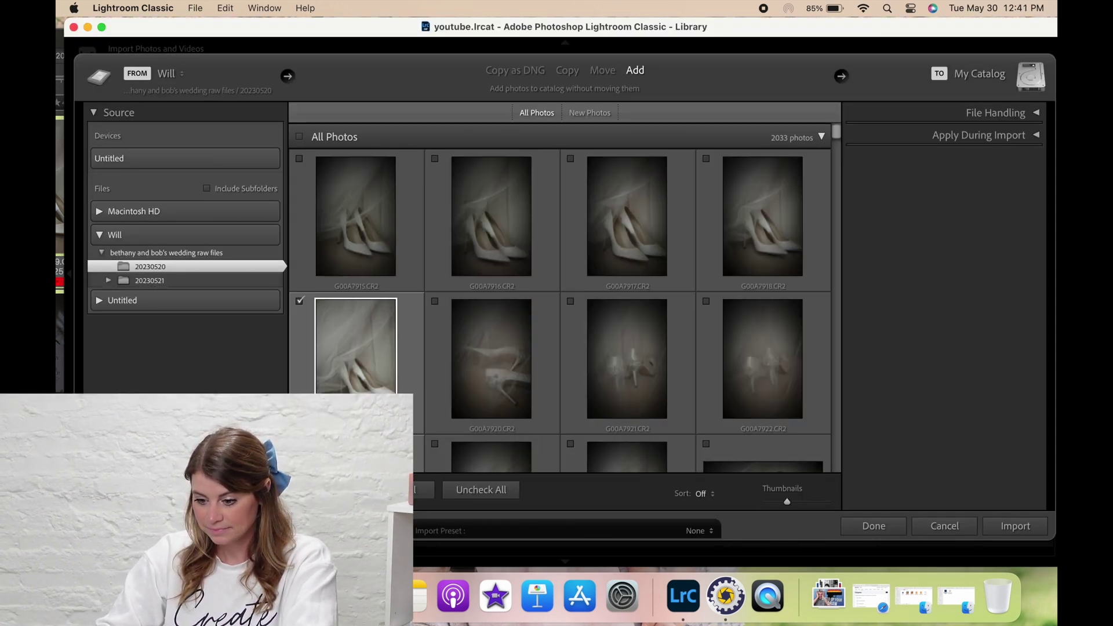
scroll(614, 413, "down", 5)
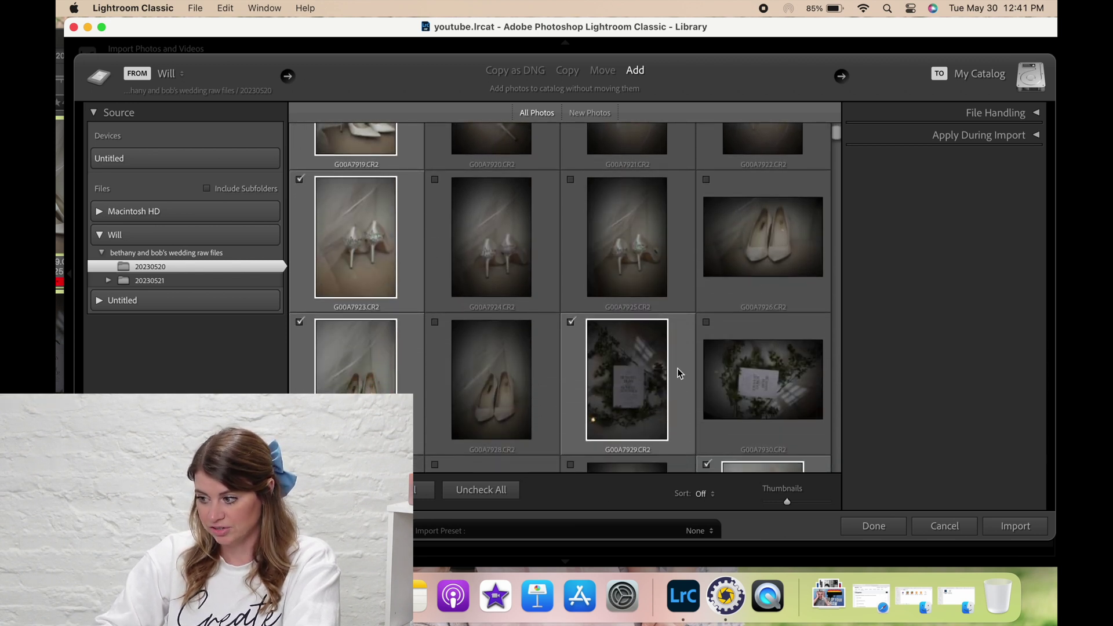
scroll(679, 374, "up", 1)
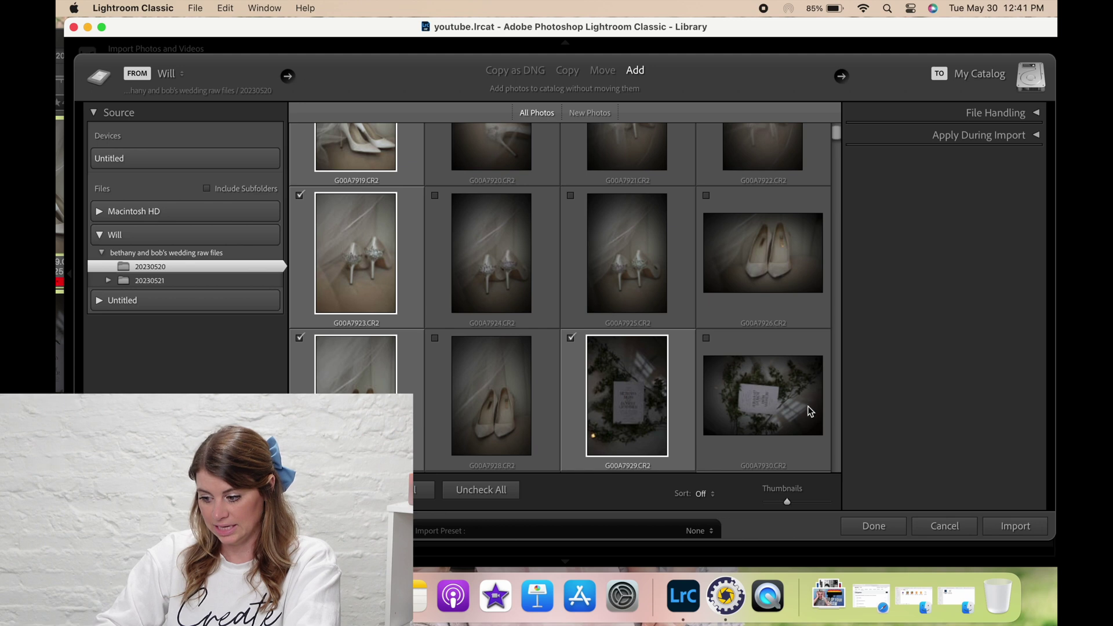
left_click(1012, 526)
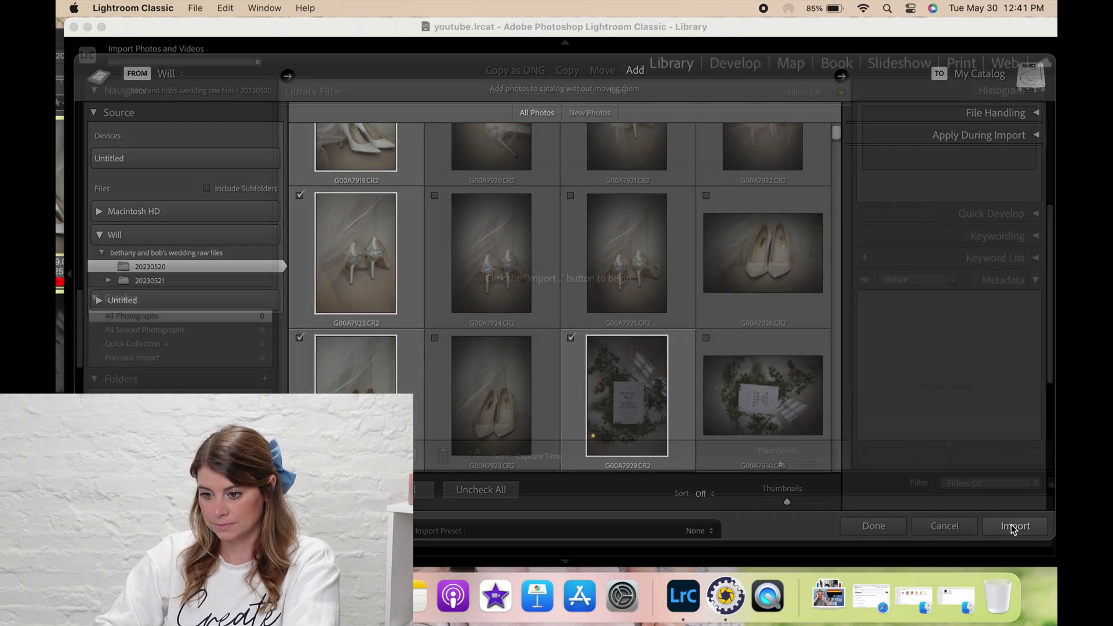